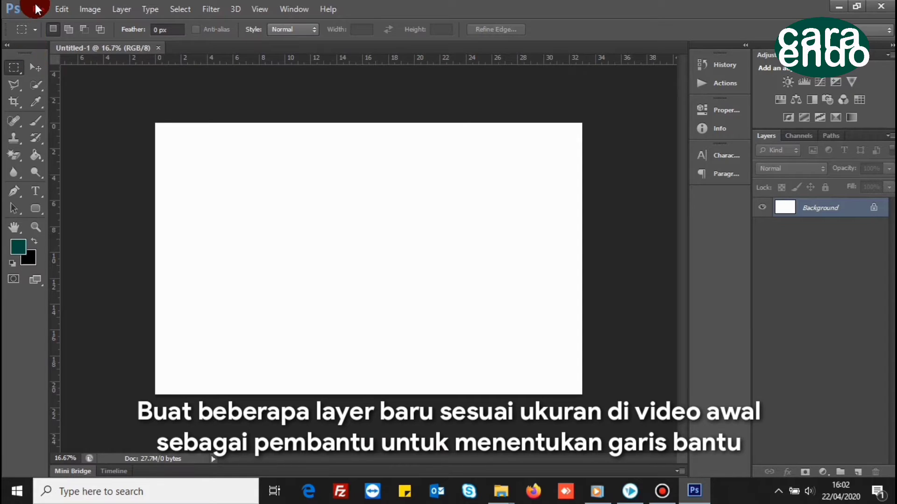
Step: Create a new 5.41 × 21 cm document and fill its background with the dark teal foreground colour
left_click(38, 9)
left_click(42, 17)
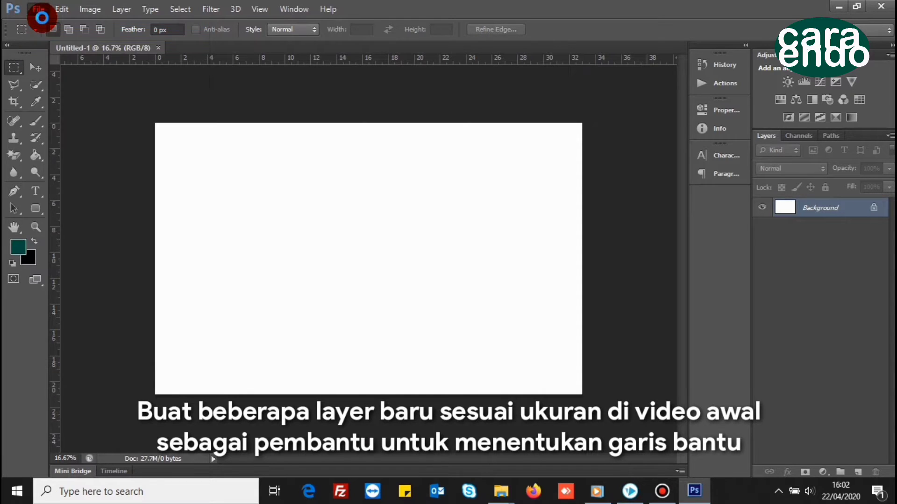
double_click(406, 160)
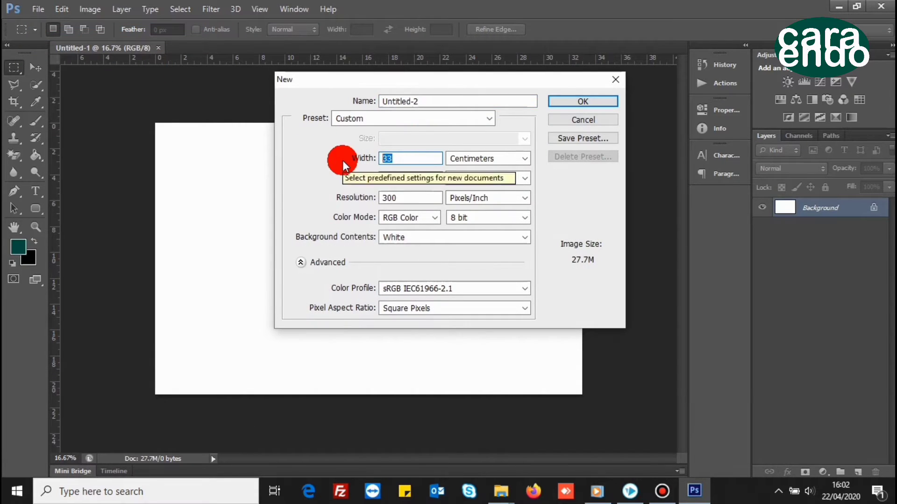
type("5.41")
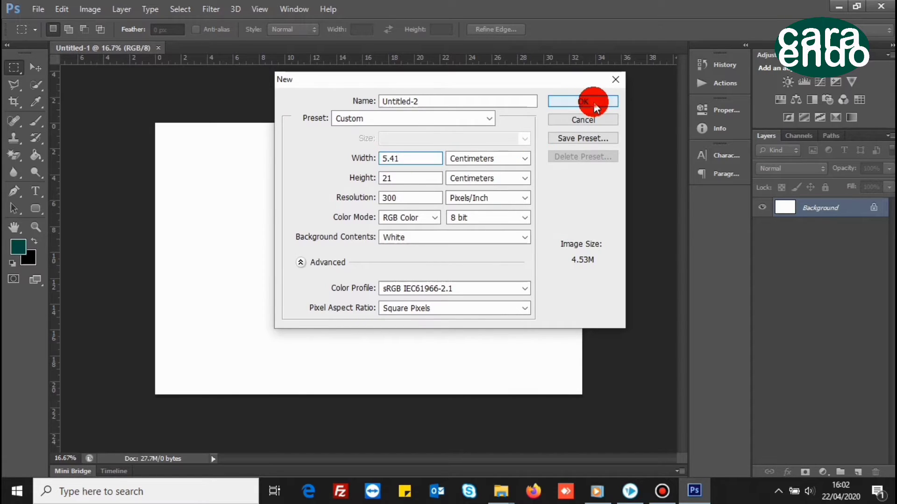
left_click(592, 102)
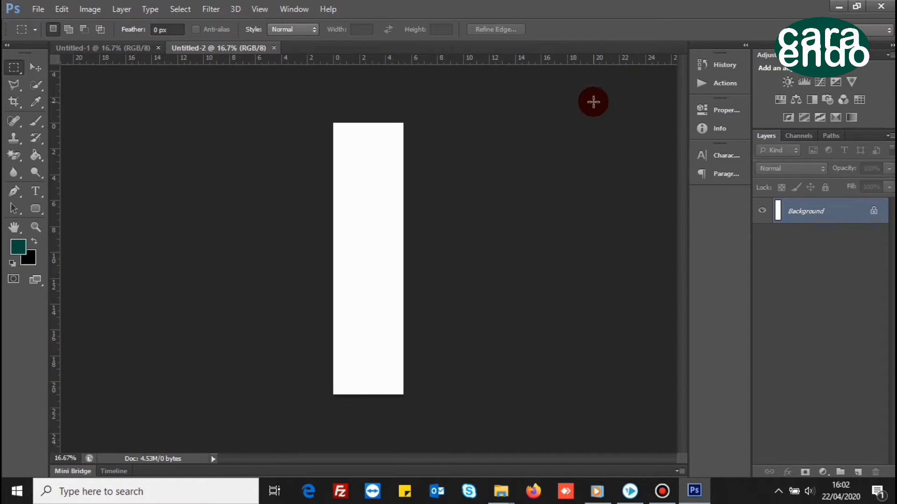
left_click(37, 158)
left_click(340, 172)
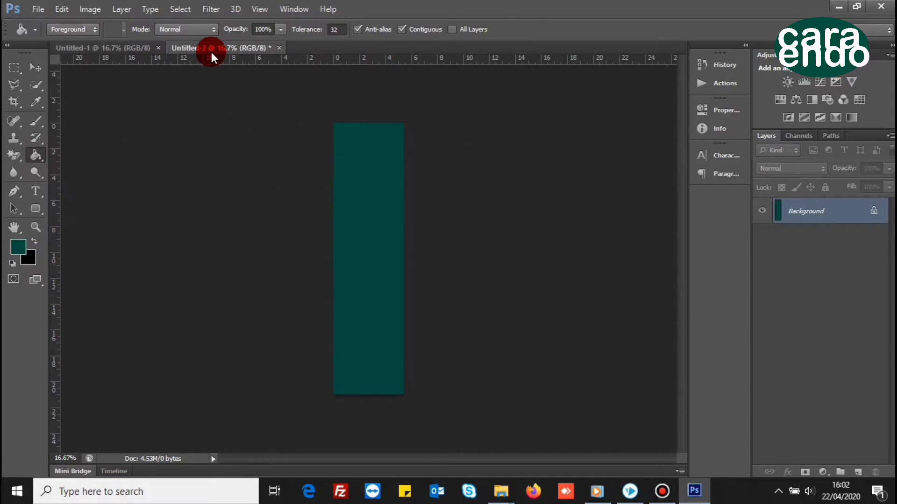
Step: Copy the teal strip into Untitled-1 against the canvas's left edge and place a vertical guide along the strip's right edge
right_click(211, 52)
left_click(232, 101)
left_click(36, 69)
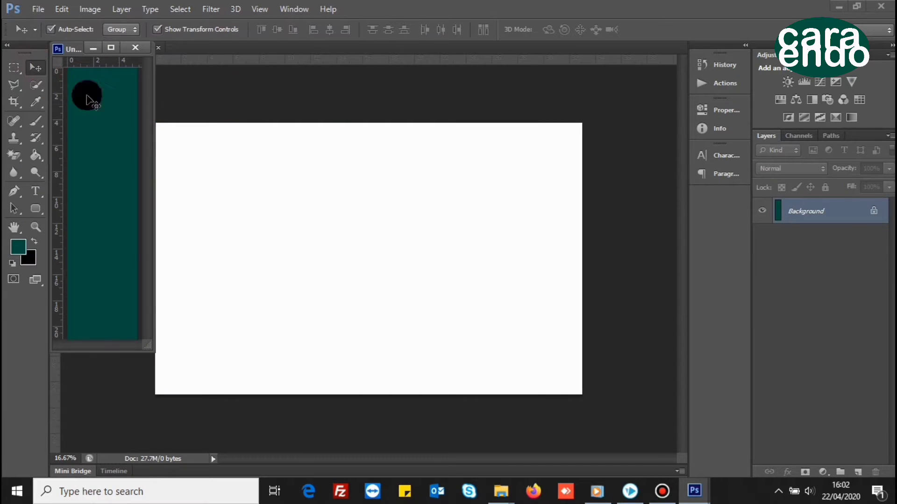
left_click_drag(88, 98, 196, 164)
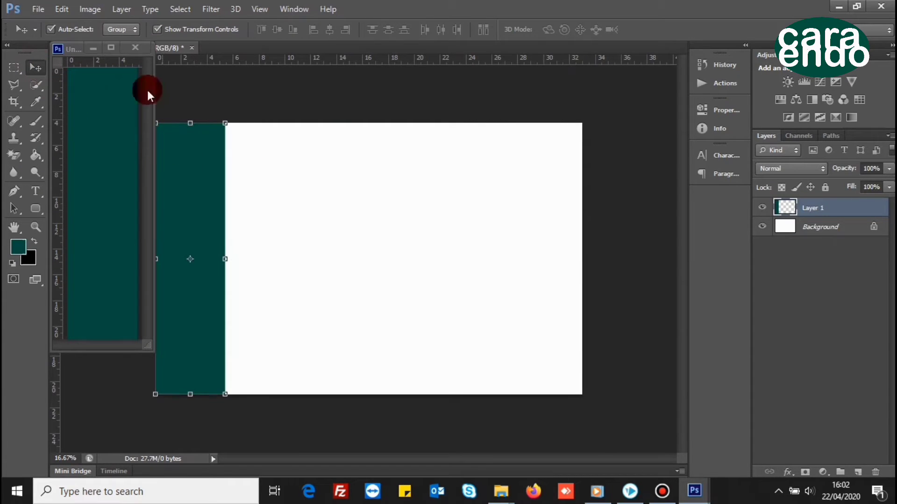
left_click(95, 49)
left_click_drag(55, 146, 226, 189)
Step: Create a new document 2 cm wide and 21 cm high
left_click(37, 10)
left_click(38, 21)
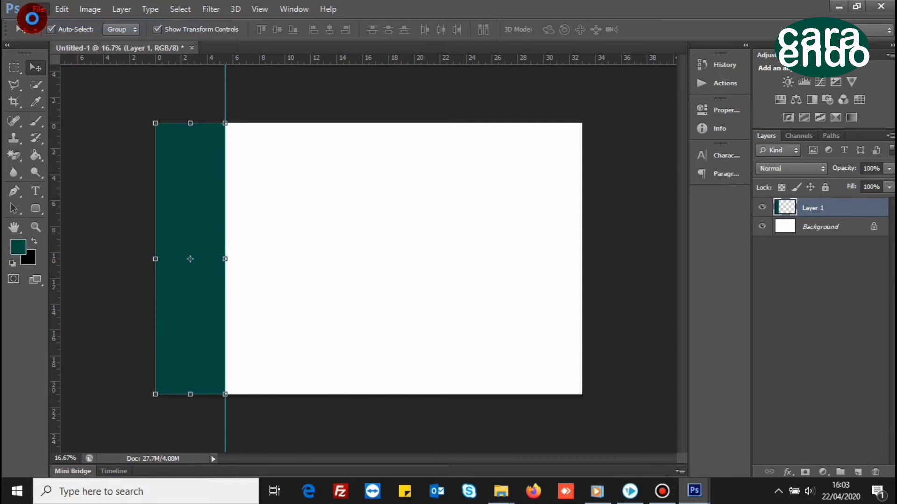
left_click_drag(411, 158, 372, 159)
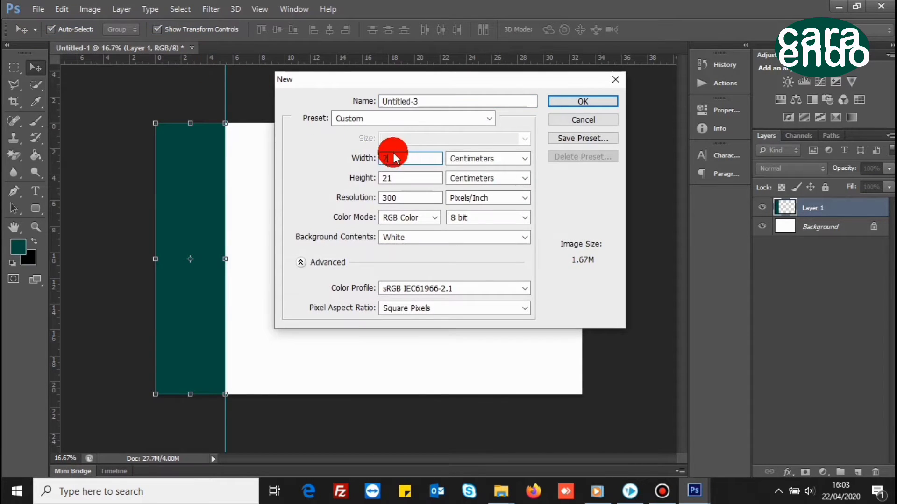
type("2")
left_click(583, 101)
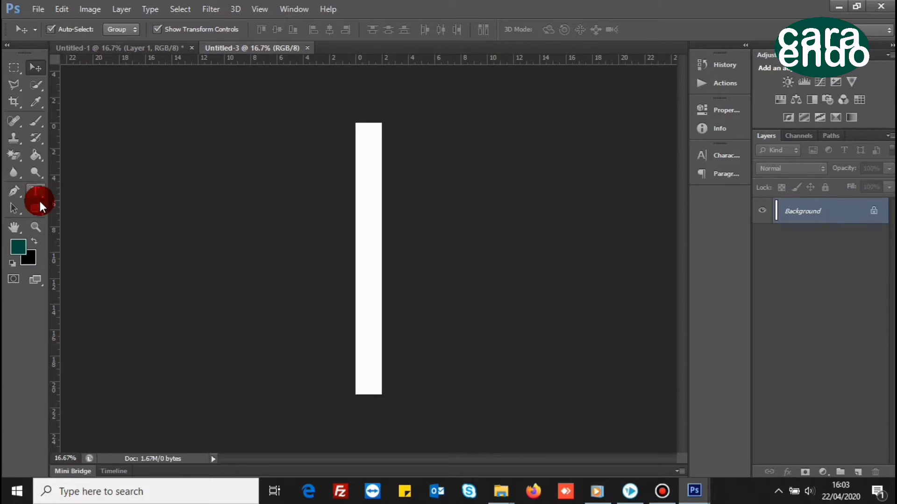
Step: Set the foreground colour to crimson (#d8023e) and fill the 2 cm strip with it
left_click(23, 245)
left_click(611, 275)
left_click(593, 294)
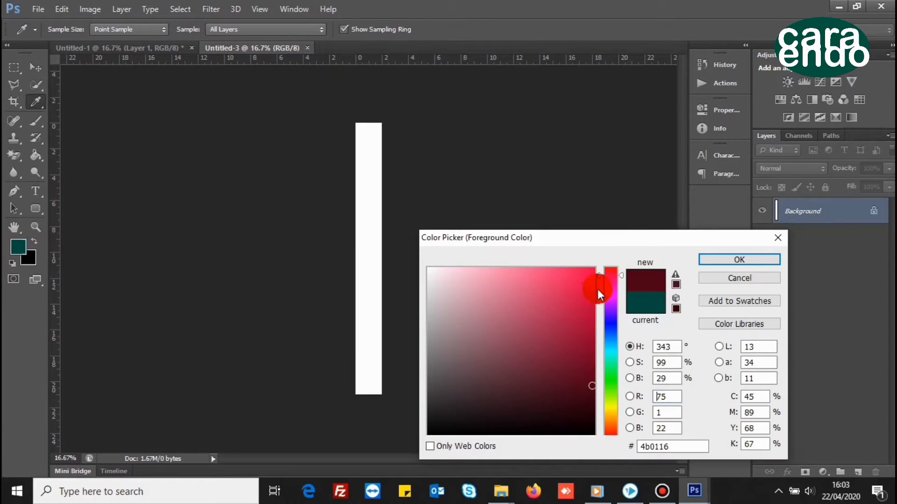
left_click(712, 259)
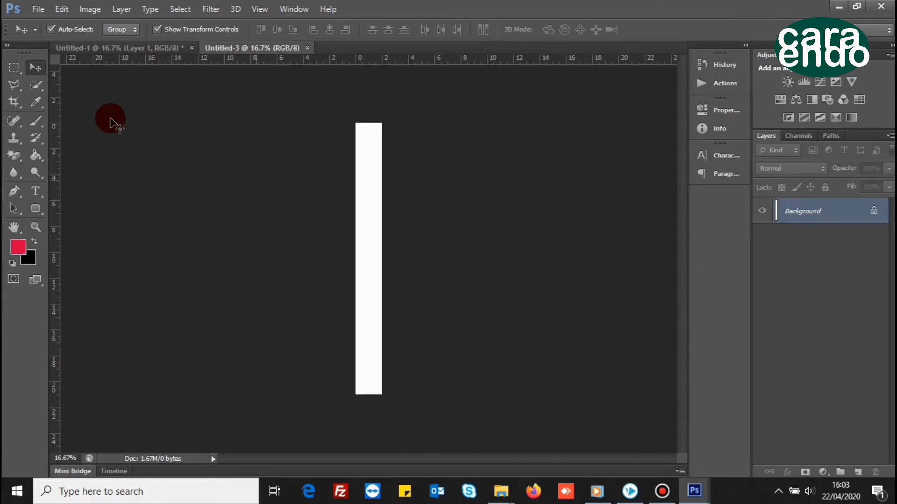
left_click(40, 152)
left_click(365, 181)
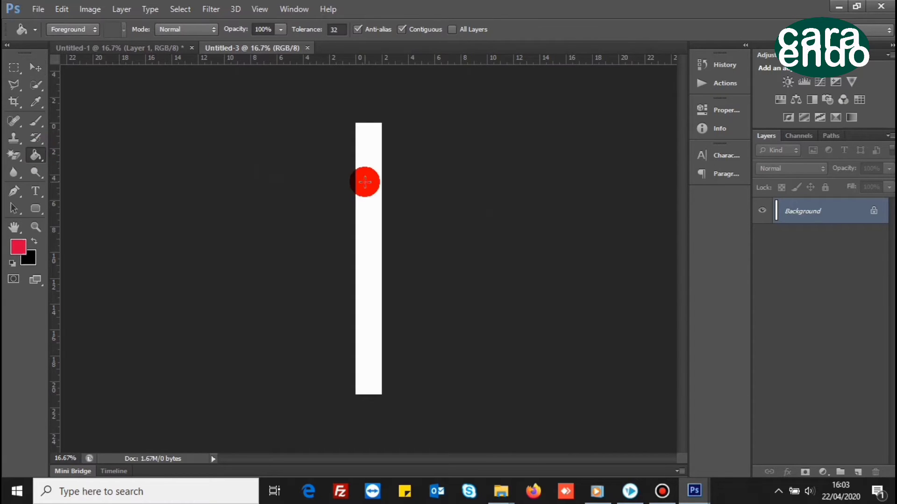
Step: Copy the crimson strip into Untitled-1 directly beside the teal strip and add a vertical guide at its right edge
right_click(243, 49)
left_click(264, 96)
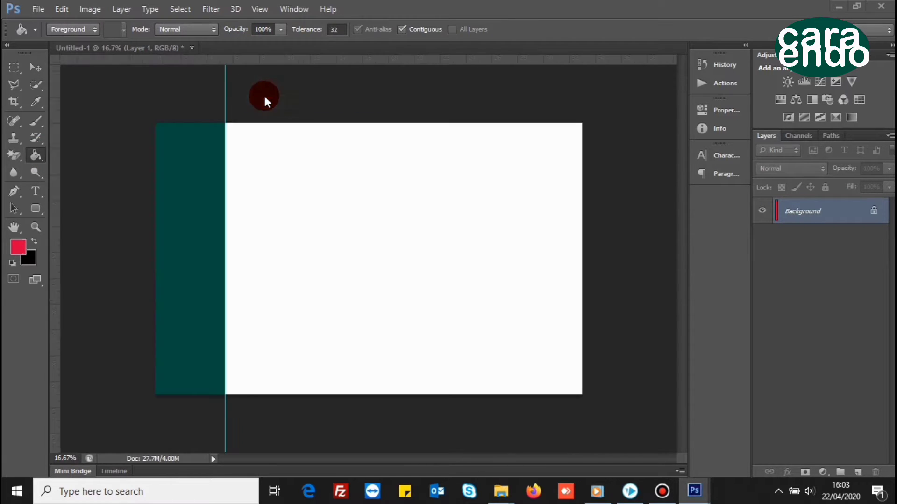
left_click(37, 67)
left_click_drag(89, 98, 245, 177)
left_click(113, 61)
left_click_drag(56, 110, 251, 180)
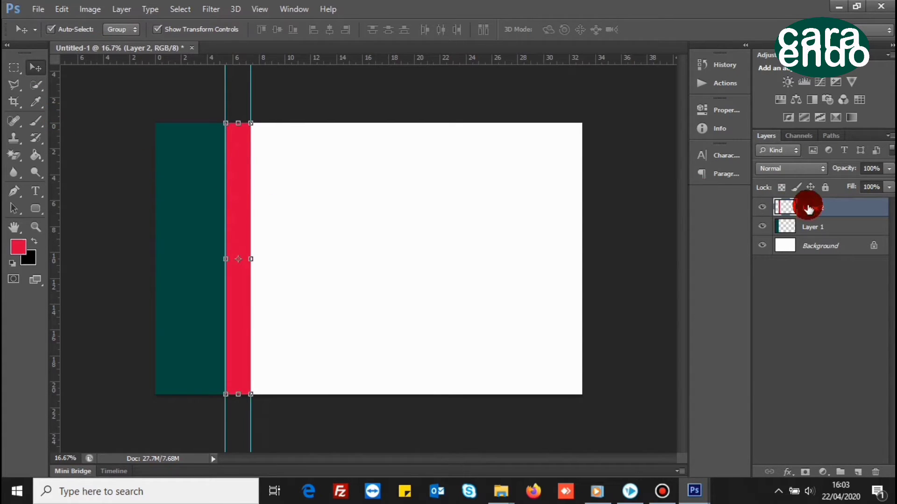
Step: Duplicate the crimson strip, place the copy flush against its right side, and add a vertical guide at the copy's right edge
key("ctrl+j")
left_click_drag(250, 175, 267, 182)
left_click_drag(53, 173, 277, 223)
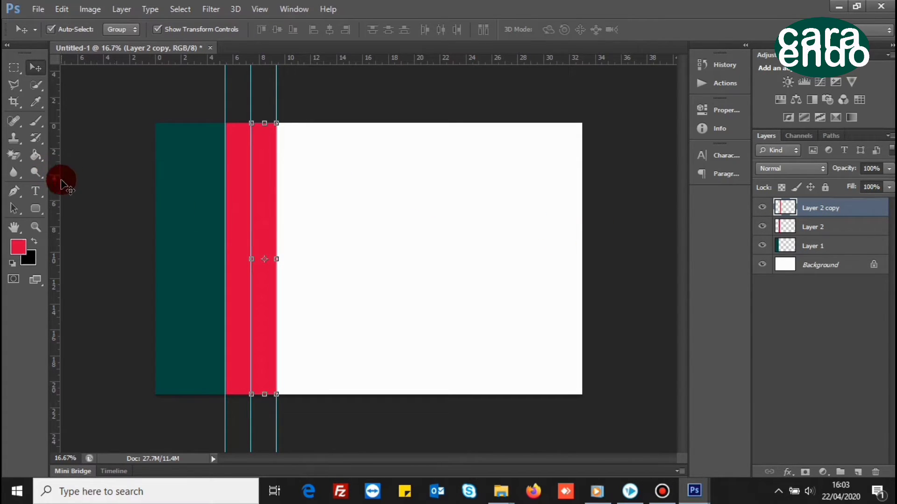
Step: Create a new document 7.57 cm wide and 21 cm high
left_click(38, 9)
left_click(43, 22)
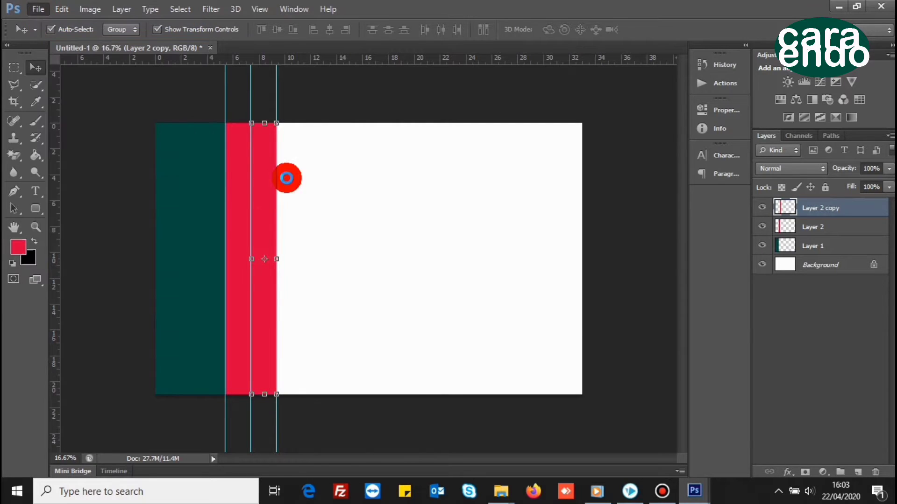
left_click_drag(416, 157, 333, 165)
type("7.57")
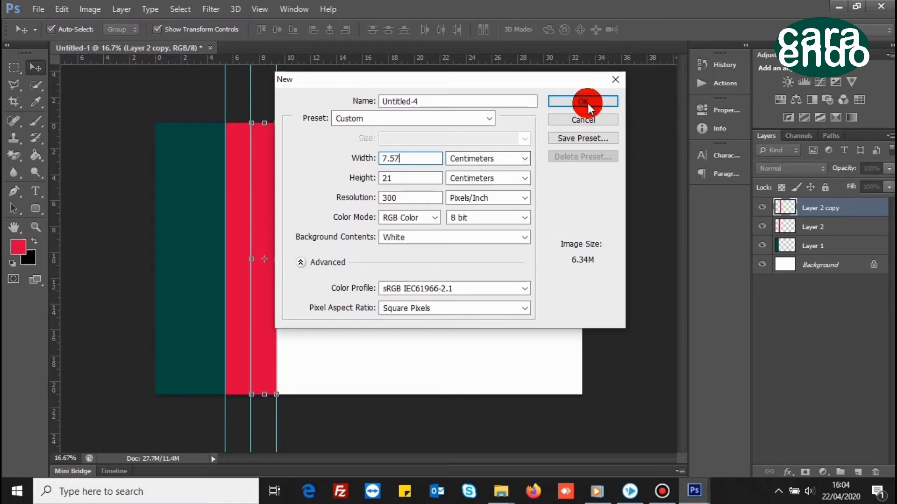
left_click(587, 103)
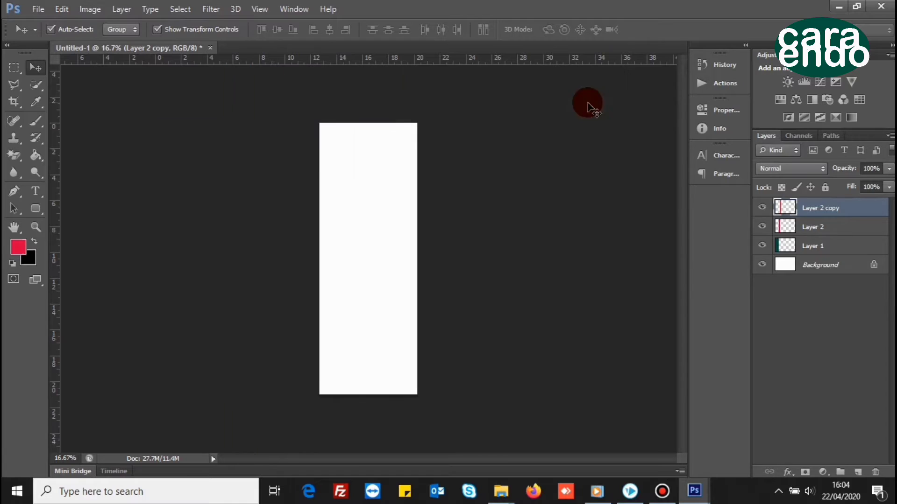
Step: Set the foreground colour to a medium green and fill the 7.57 cm wide document with it
left_click(18, 247)
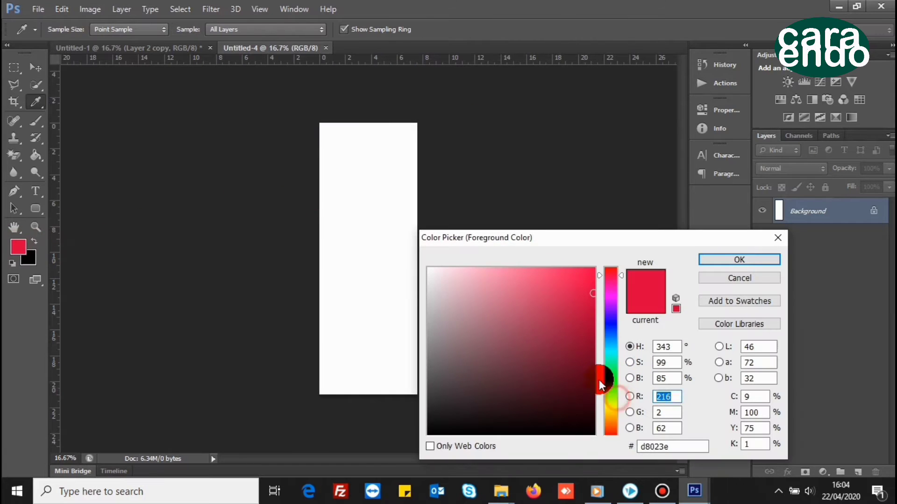
left_click(617, 376)
left_click(579, 349)
left_click(740, 260)
key("v")
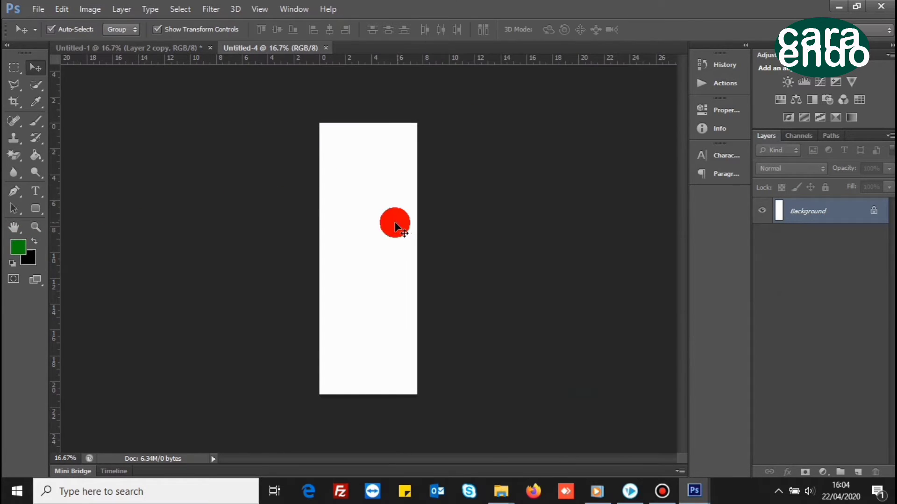
left_click(36, 156)
left_click(363, 193)
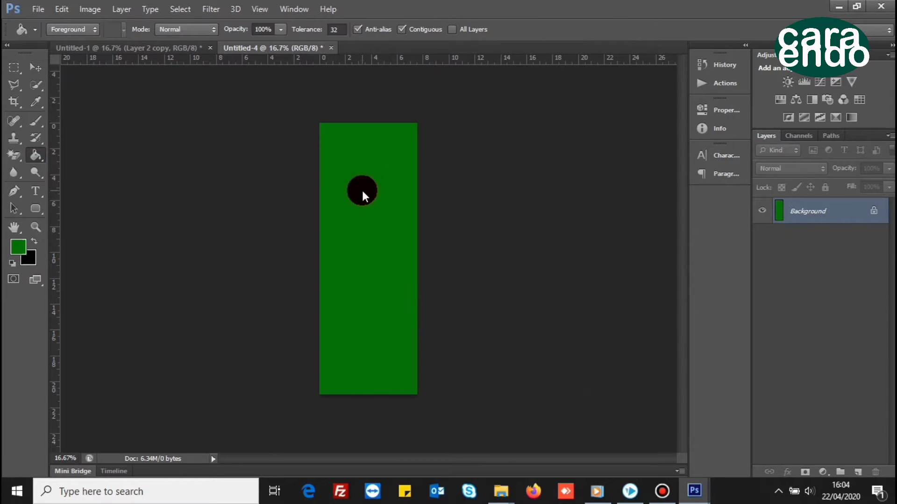
Step: Copy the green strip into Untitled-1 against the canvas's right edge and add a vertical guide at the strip's left edge
right_click(279, 49)
left_click(304, 102)
left_click(36, 67)
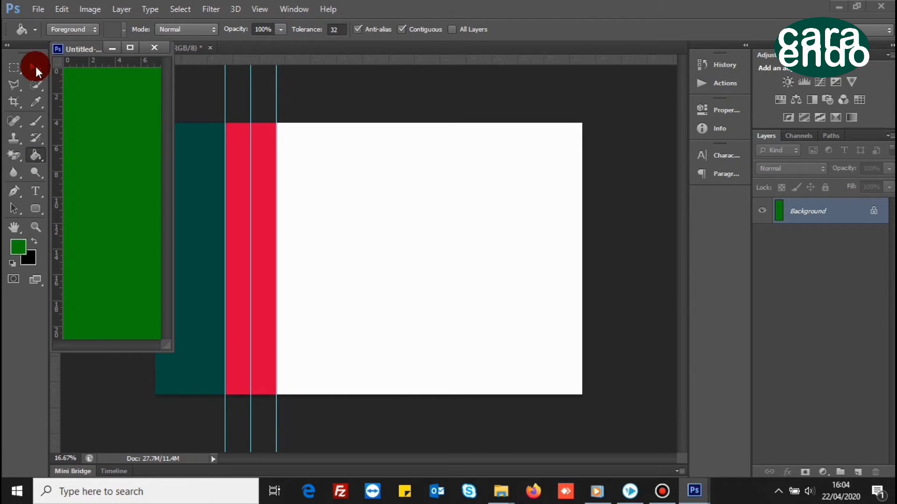
left_click_drag(94, 86, 511, 152)
left_click(110, 49)
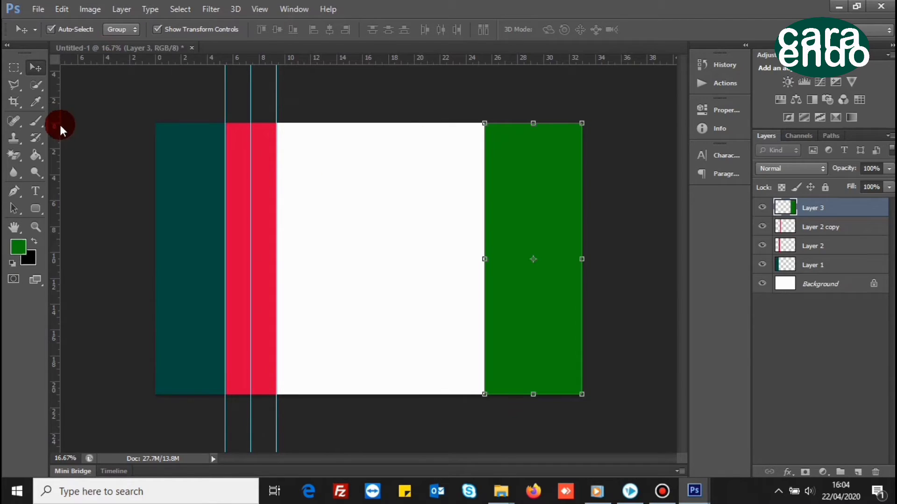
left_click_drag(56, 125, 485, 228)
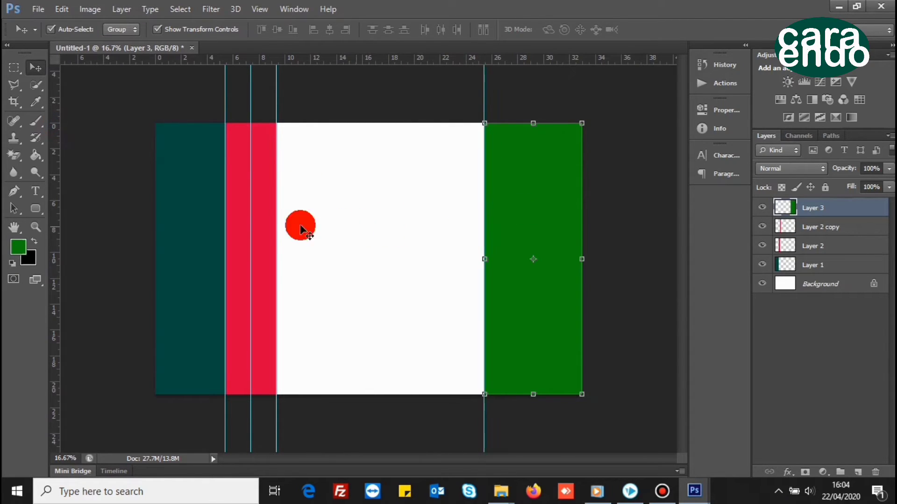
Step: Duplicate both crimson strips together and place the copies flush against the green strip's left edge
left_click(839, 241)
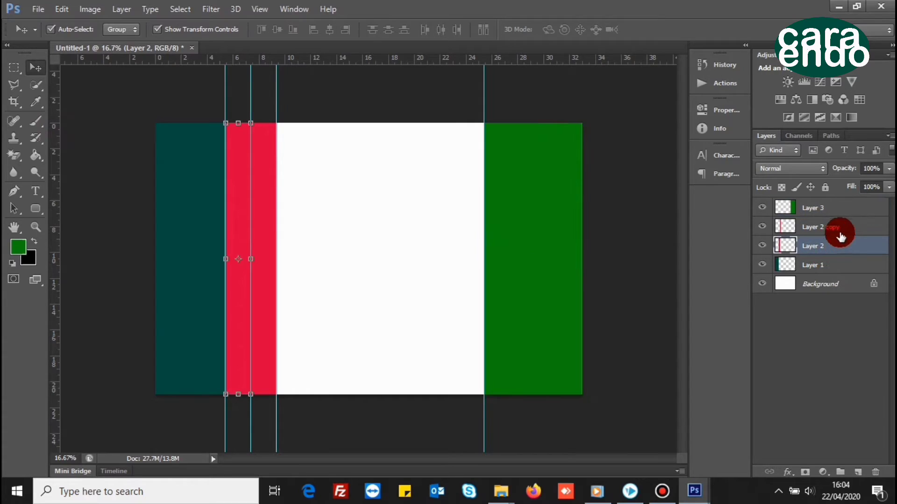
left_click(839, 230, "shift")
key("ctrl+j")
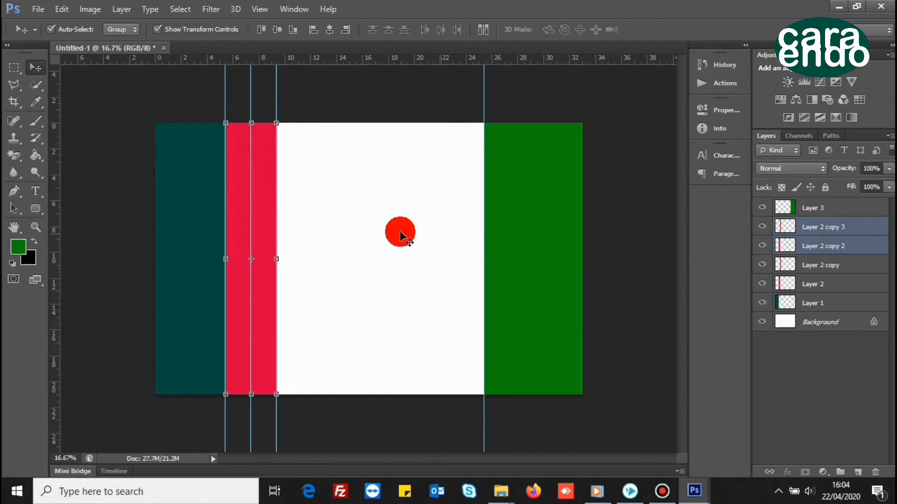
left_click_drag(400, 234, 459, 228)
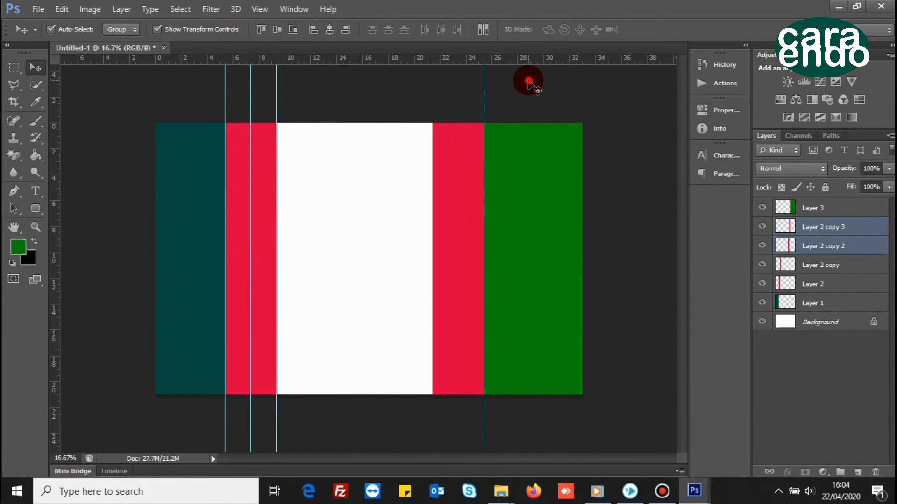
Step: Add vertical guides at the boundary between the two copied crimson strips and at the left edge of the pair
left_click(527, 80)
left_click(478, 170)
left_click_drag(52, 194, 458, 231)
left_click(439, 225)
left_click_drag(56, 224, 434, 258)
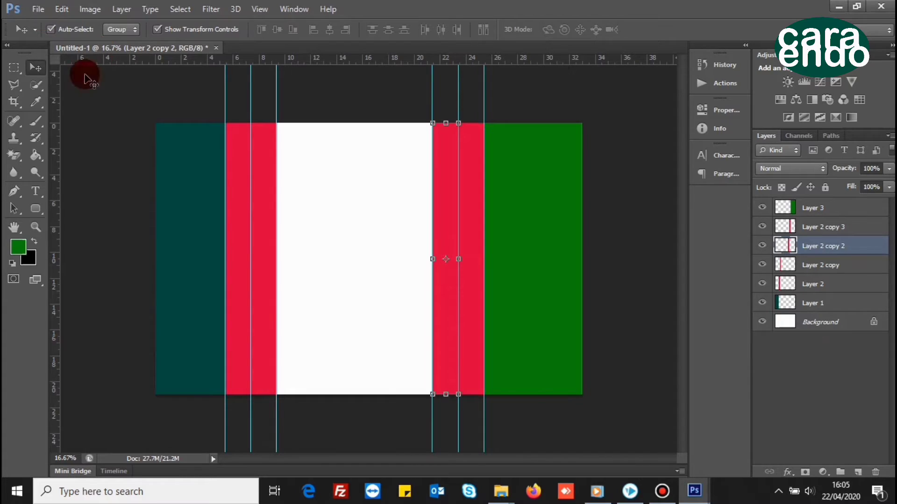
Step: Create a new document 33 cm wide and 1.47 cm high
left_click(35, 191)
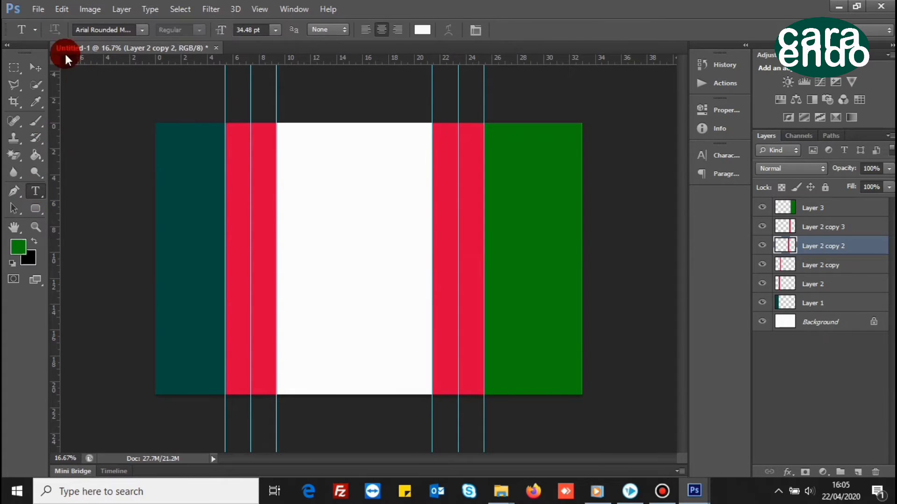
left_click(38, 9)
left_click(43, 32)
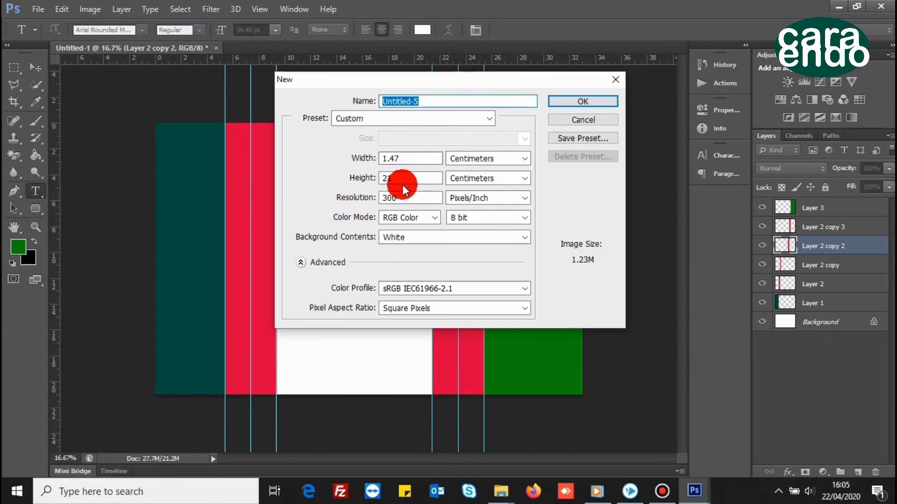
left_click_drag(399, 159, 358, 178)
type("33")
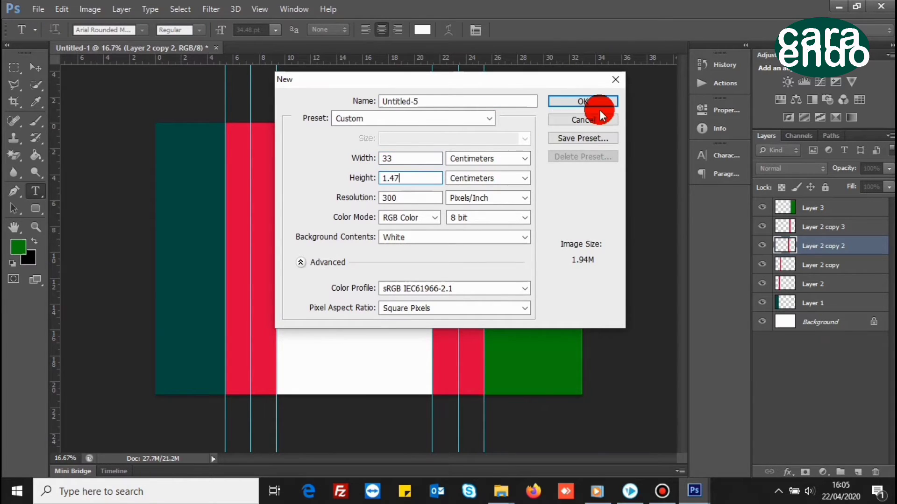
left_click(595, 105)
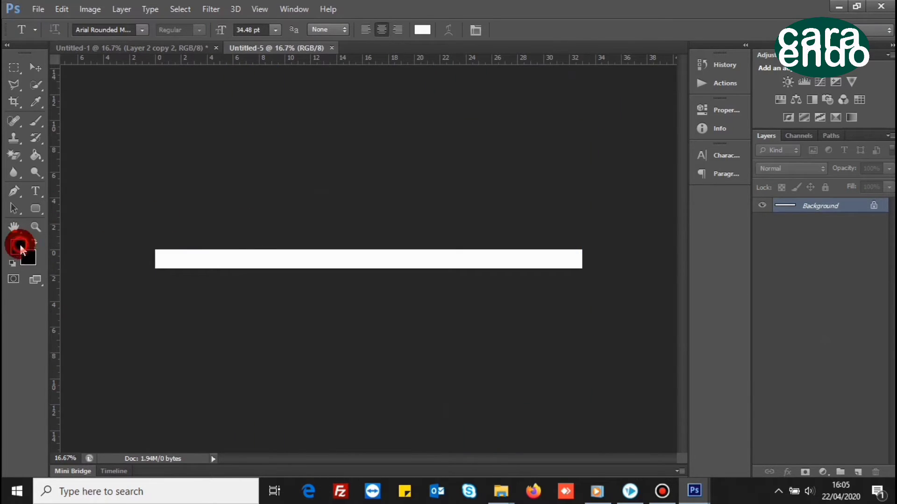
Step: Set the foreground colour to olive #837c0b and fill the new 33 × 1.47 cm strip with it
left_click(19, 243)
left_click_drag(615, 374, 607, 409)
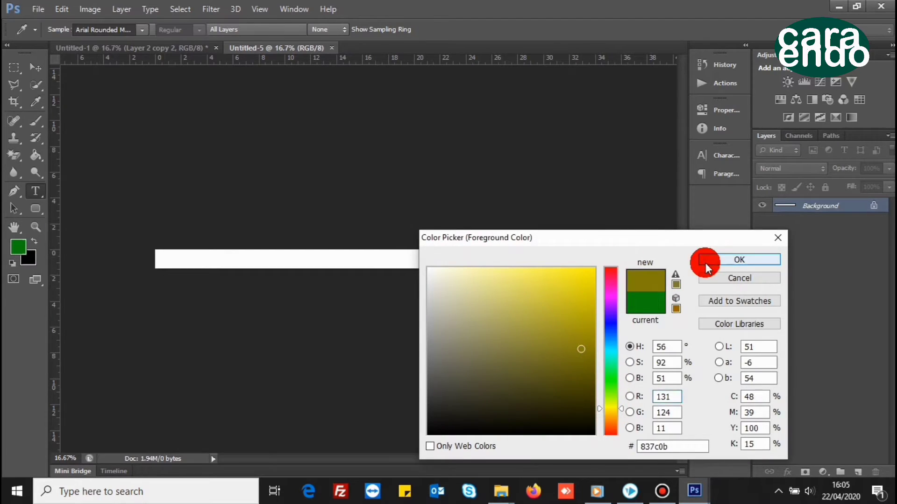
left_click(707, 265)
left_click(36, 154)
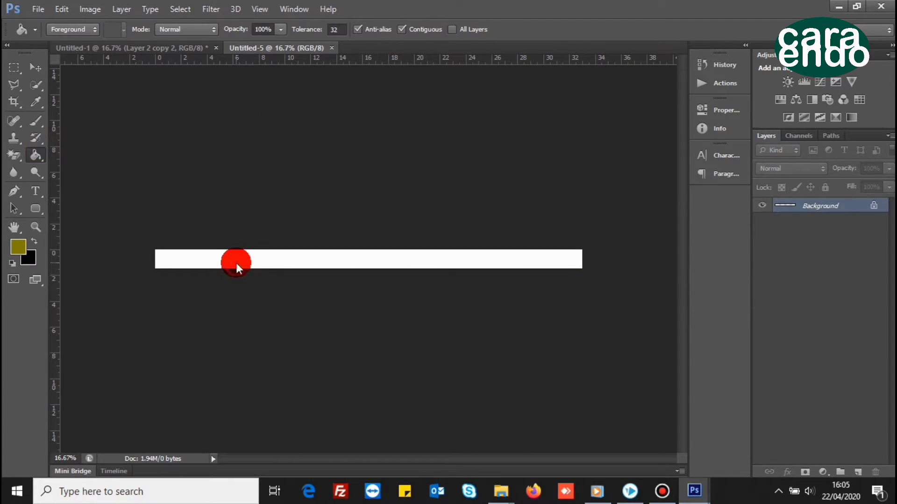
left_click(237, 263)
Step: Copy the olive strip into Untitled-1 flush with the canvas's top edge and add a horizontal guide at the strip's lower edge
right_click(262, 49)
left_click(291, 99)
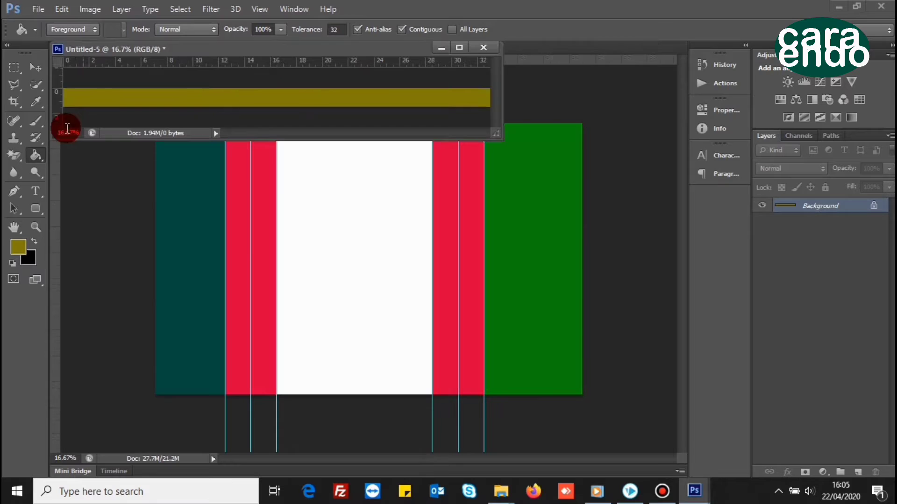
left_click(40, 71)
left_click_drag(413, 182, 414, 183)
left_click(484, 48)
key("n")
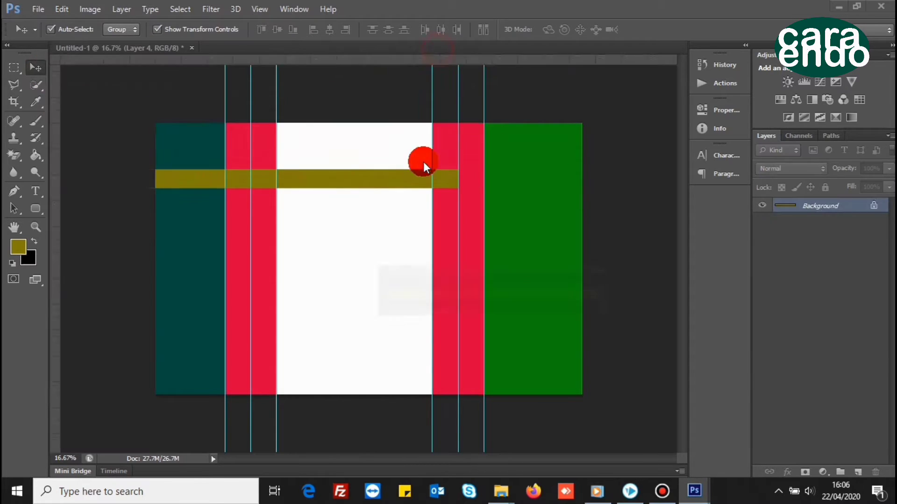
left_click_drag(793, 246, 809, 205)
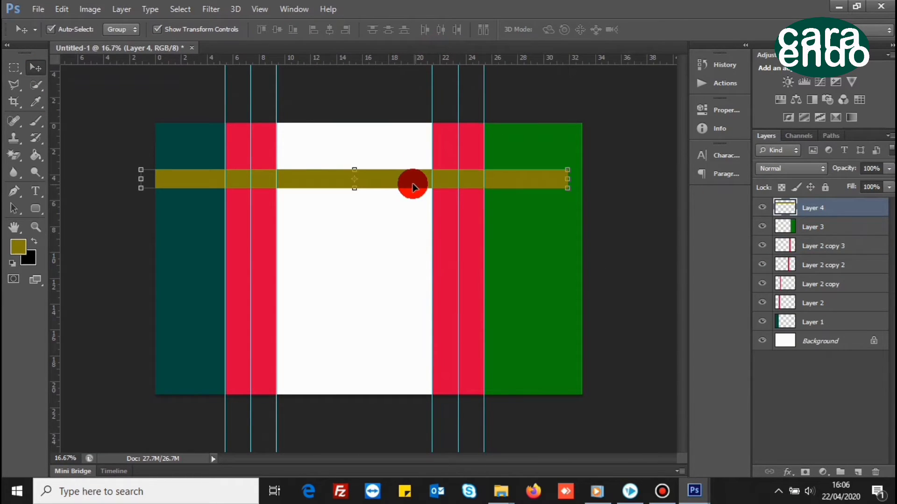
left_click_drag(410, 184, 422, 143)
left_click_drag(439, 57, 430, 141)
Step: Create a new document 33 cm wide and 5.95 cm high and fill it with the olive foreground colour
left_click(38, 9)
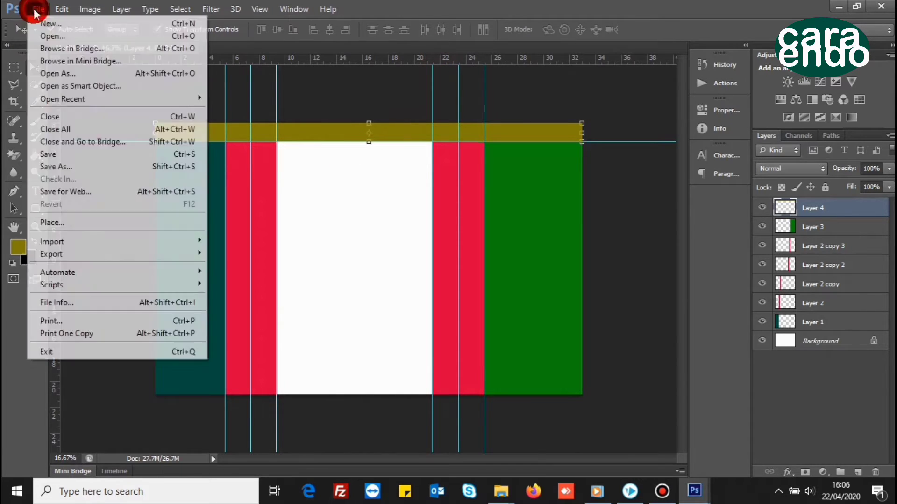
left_click(40, 27)
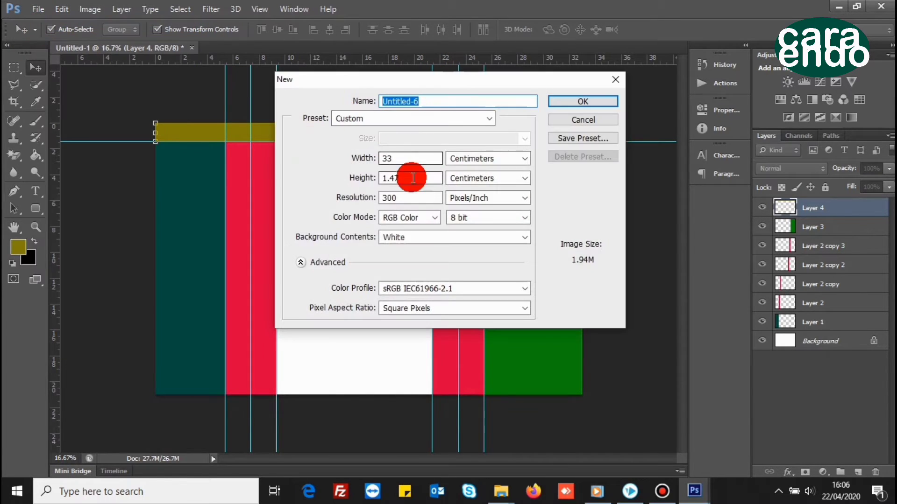
left_click_drag(411, 176, 357, 181)
type("5.95")
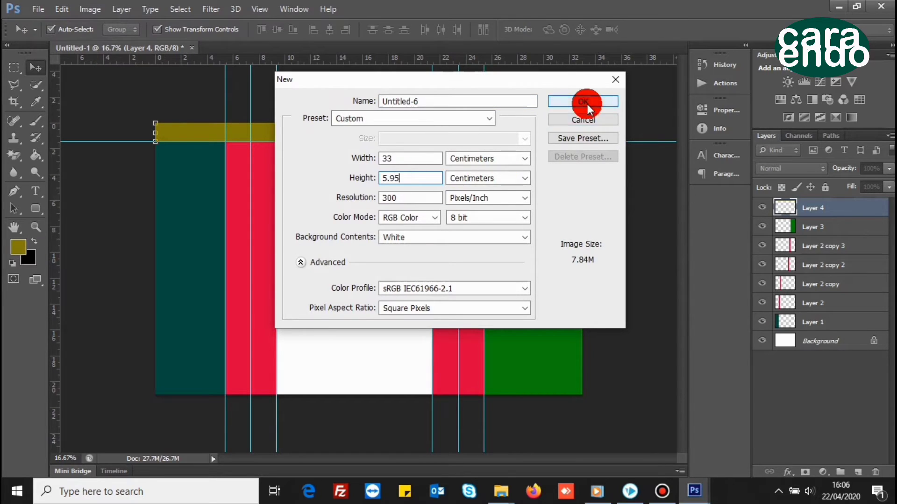
left_click(584, 103)
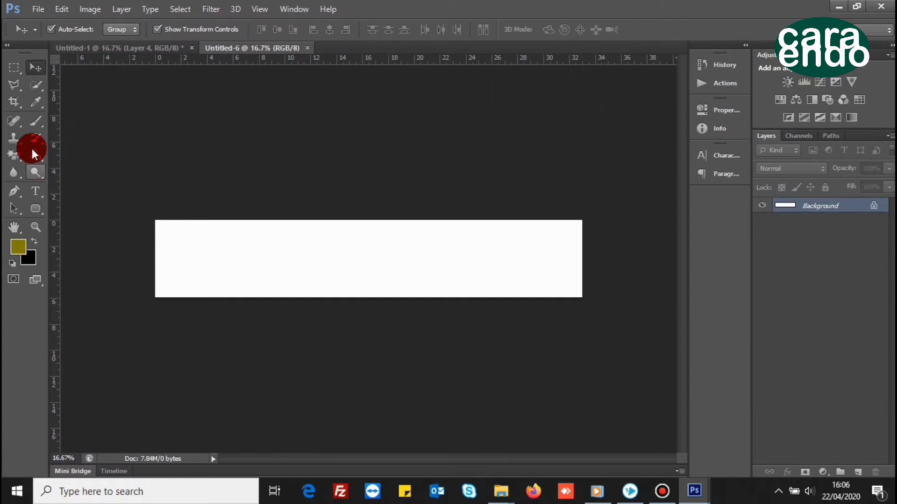
left_click(84, 170)
left_click(231, 245)
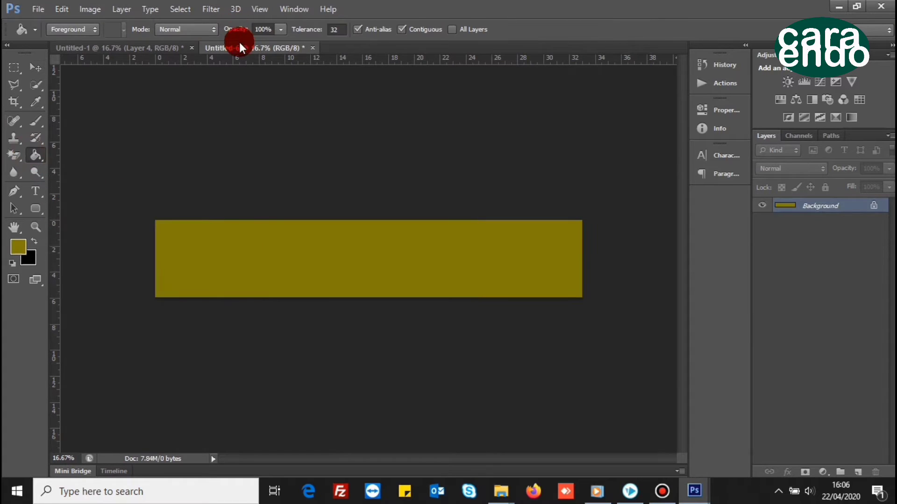
Step: Copy the 5.95 cm strip into Untitled-1 flush with the canvas's bottom edge and add a horizontal guide at the strip's top edge
right_click(239, 46)
left_click(270, 100)
left_click(34, 70)
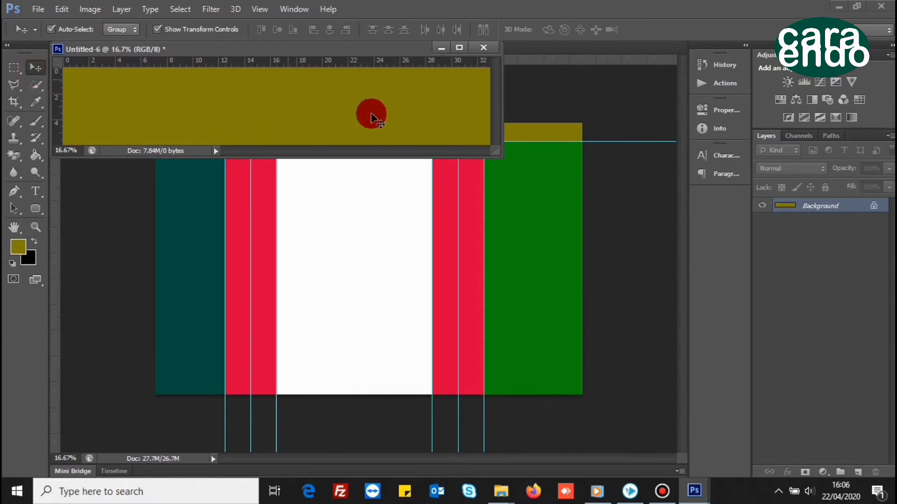
left_click_drag(371, 113, 481, 361)
left_click(440, 49)
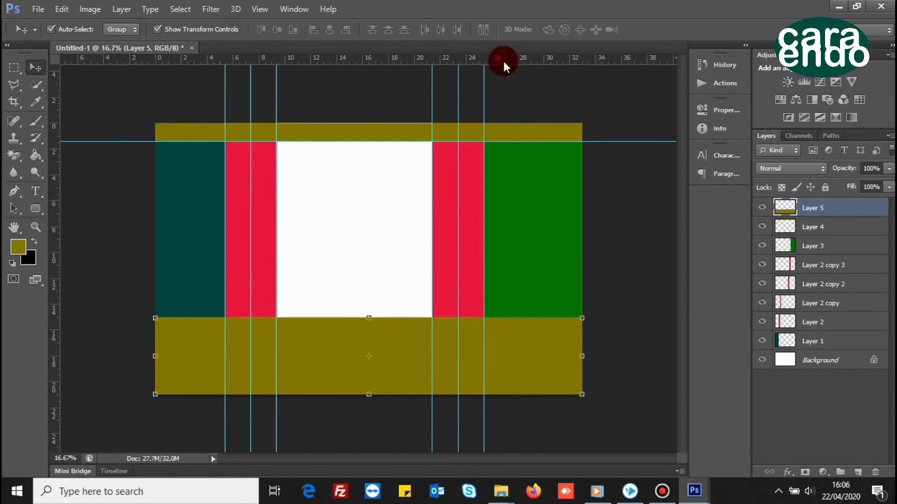
left_click_drag(506, 60, 478, 321)
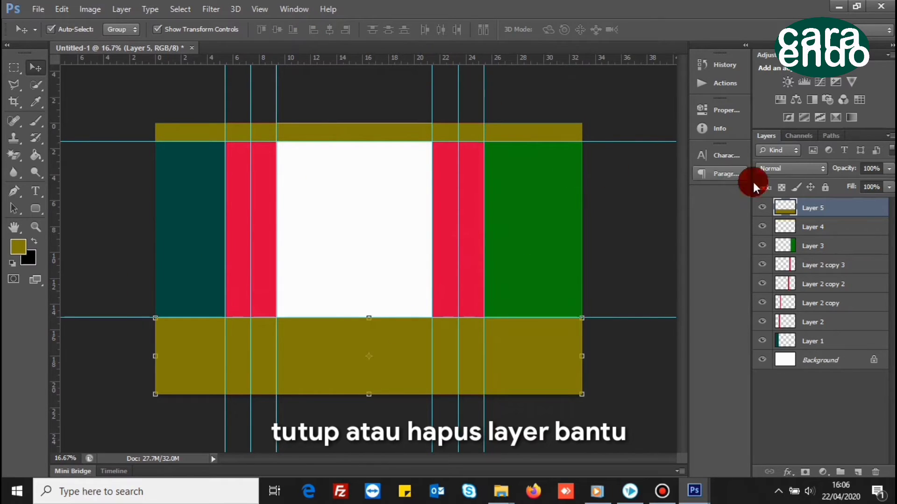
Step: Hide all coloured helper strip layers, from Layer 5 down to Layer 1, leaving only the white background and guides, and deselect the layers
left_click(763, 208)
left_click(762, 226)
left_click(762, 245)
left_click(762, 265)
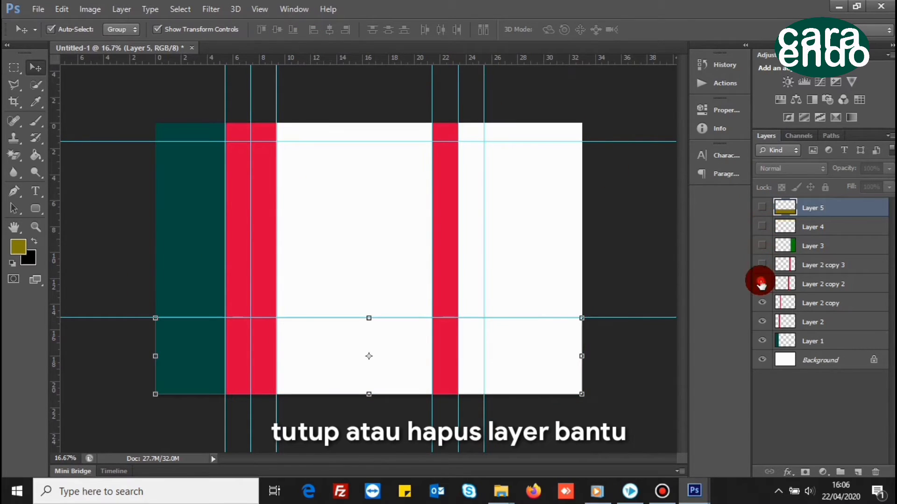
left_click(763, 284)
left_click(762, 303)
left_click(763, 322)
left_click(762, 341)
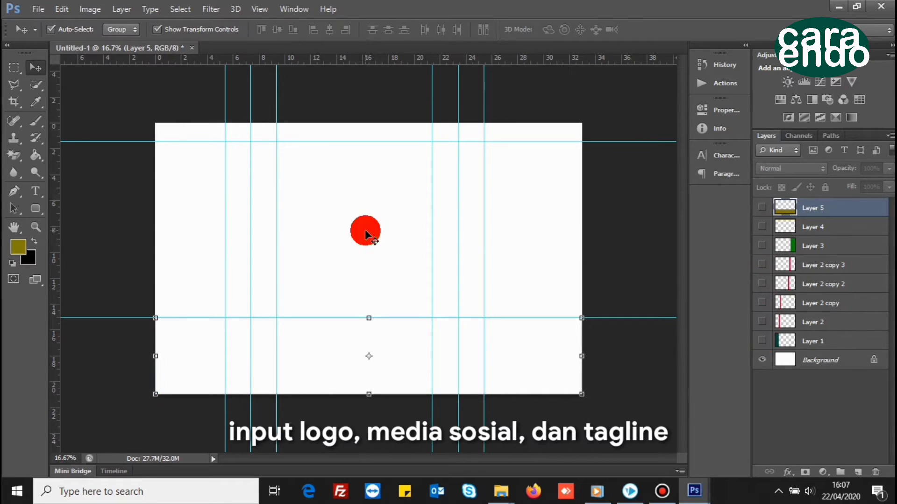
left_click(115, 108)
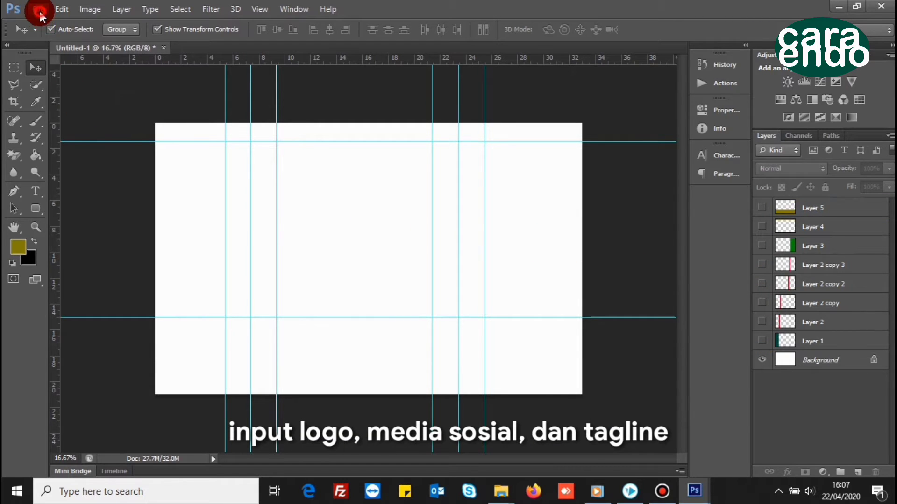
Step: Open logoam2.png from the 1. AMDESIGNPKU folder
left_click(39, 12)
left_click(40, 33)
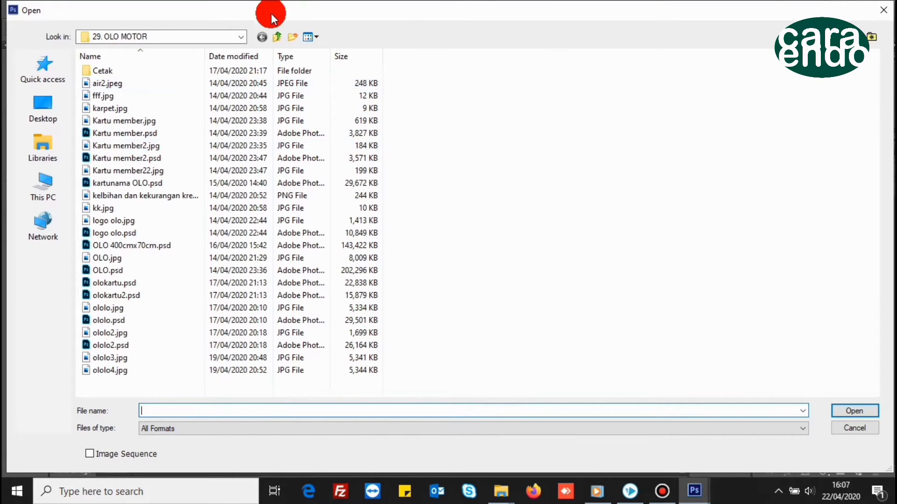
left_click(279, 38)
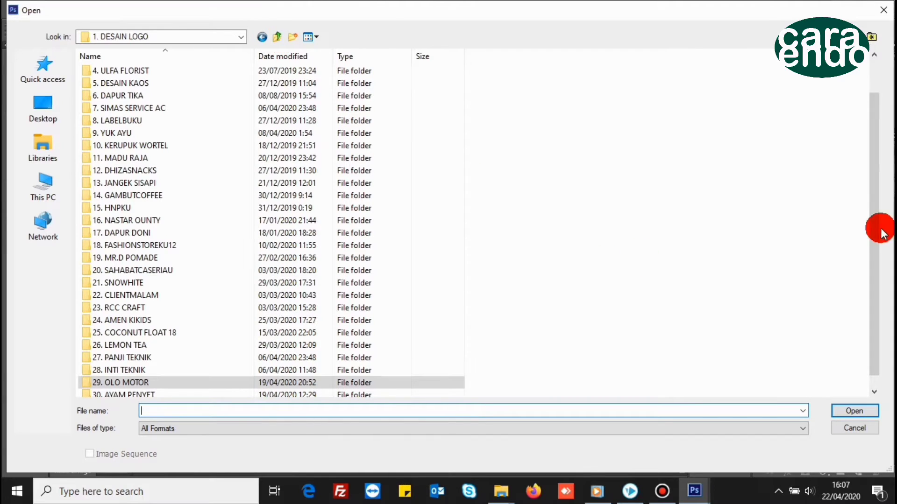
left_click_drag(882, 234, 865, 145)
double_click(200, 73)
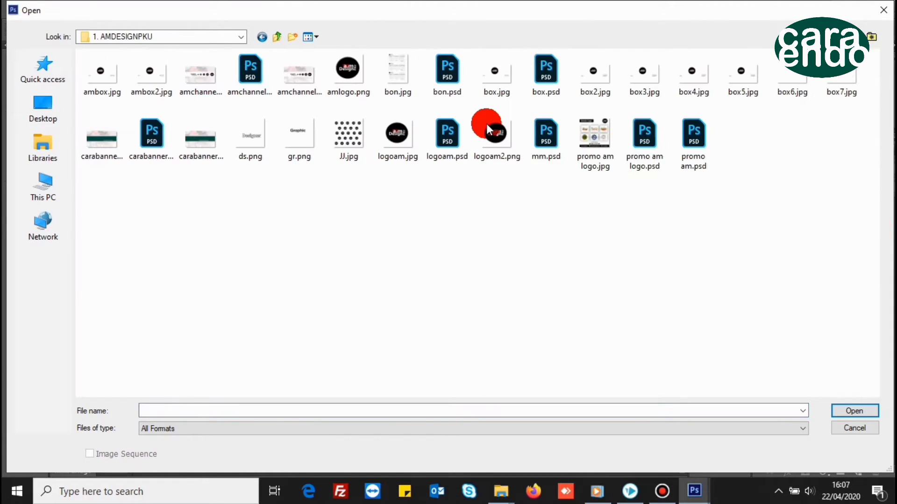
double_click(494, 144)
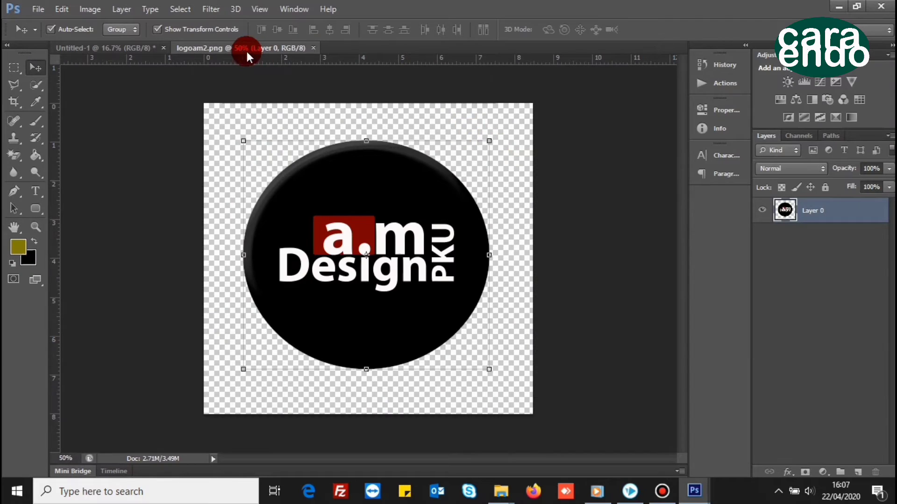
Step: Copy the logo into Untitled-1, enlarge it to about 7.6 cm wide and place it in the wide central panel
right_click(242, 49)
left_click(275, 99)
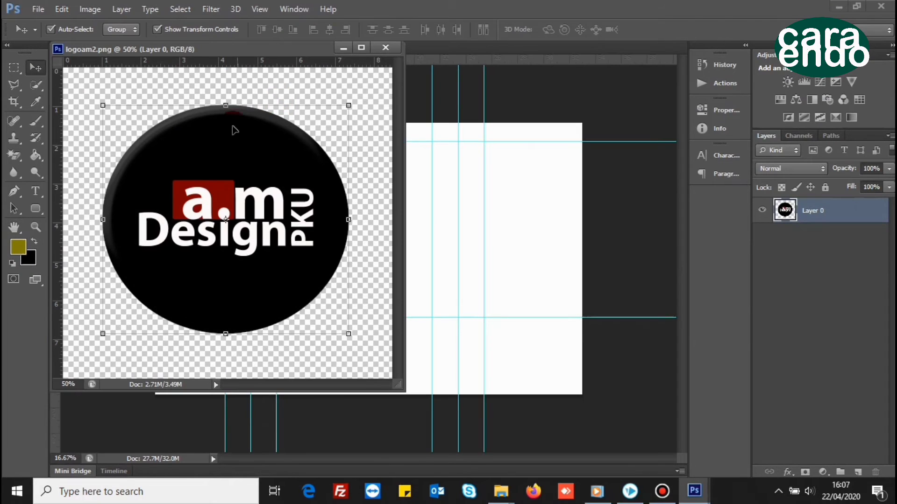
left_click_drag(235, 130, 346, 232)
left_click(343, 53)
mouse_move(392, 273)
left_mouse_down()
mouse_move(412, 288)
mouse_move(389, 259)
left_mouse_up()
key("Return")
left_click(107, 116)
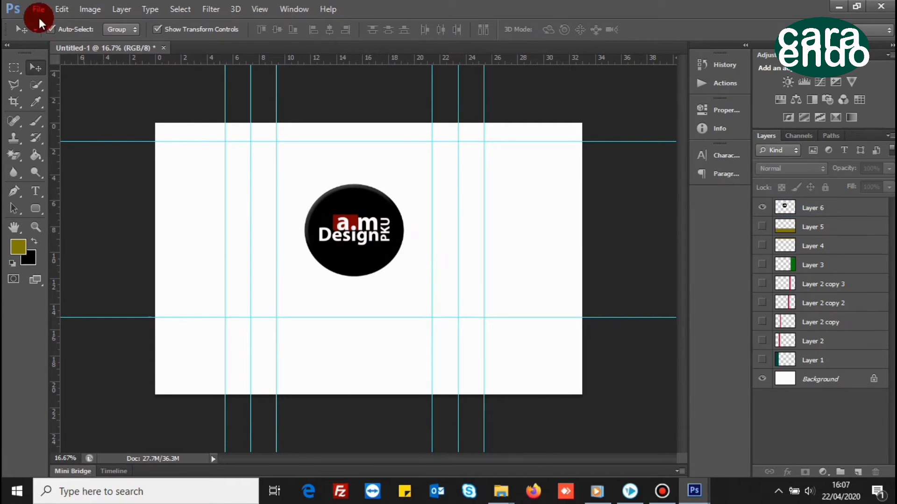
Step: Open MEDSOS.jpg from the "cara membuat desain paper bag" folder inside Data Youtube's CARAENDO folder
left_click(39, 17)
left_click(41, 40)
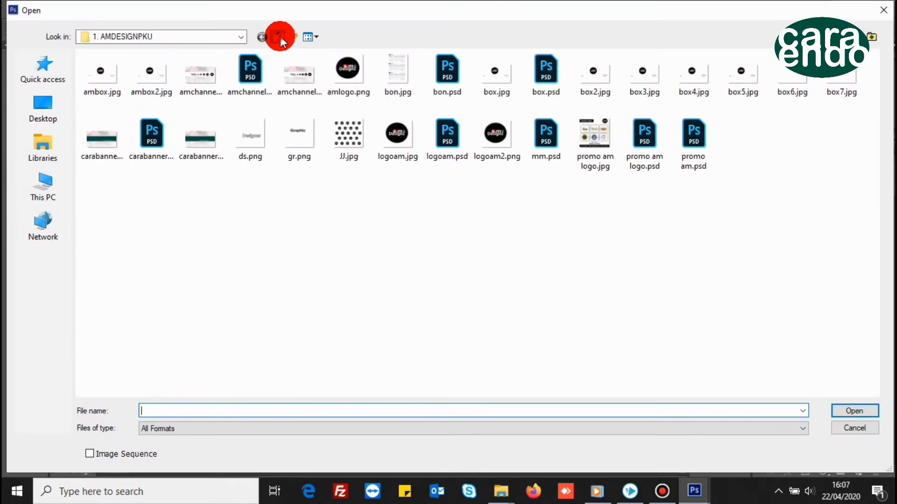
left_click(280, 36)
left_click(280, 37)
double_click(154, 96)
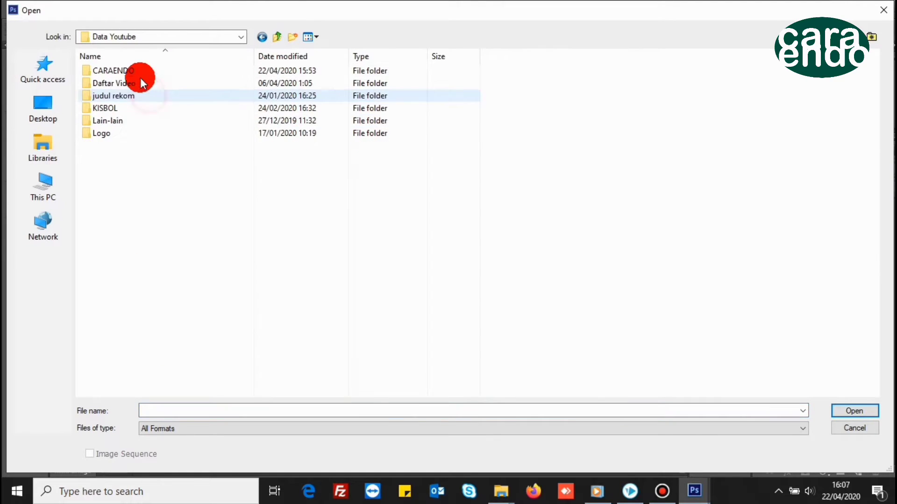
double_click(138, 73)
double_click(133, 77)
left_click(301, 106)
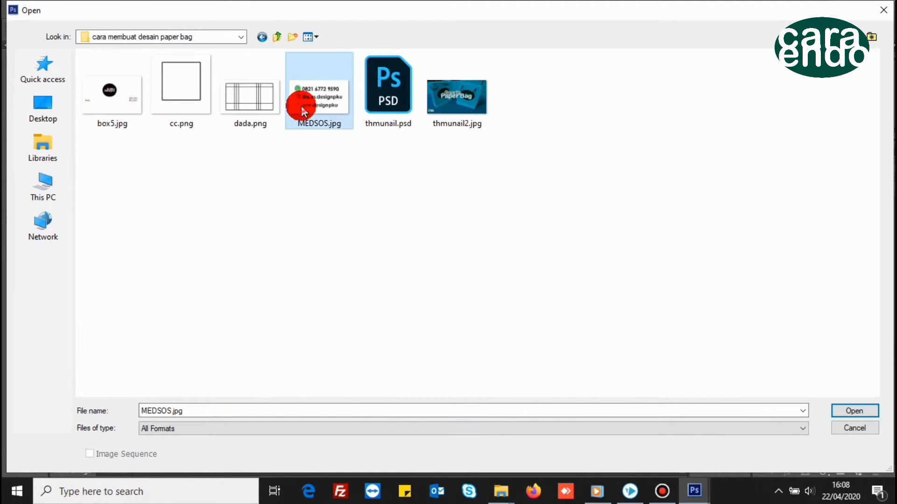
left_click(848, 408)
Step: Copy the social media contact image into Untitled-1 and place it low in the right-hand panel, just above the lower horizontal guide
right_click(213, 54)
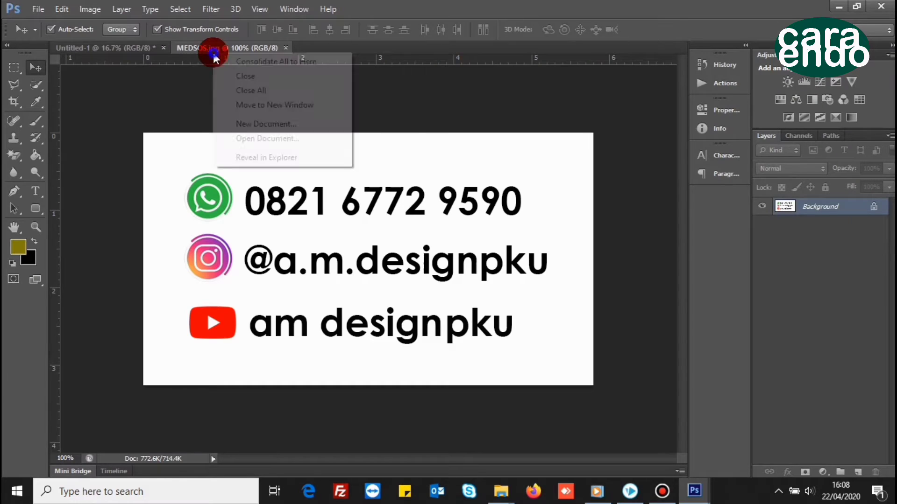
left_click(234, 104)
left_click(557, 221)
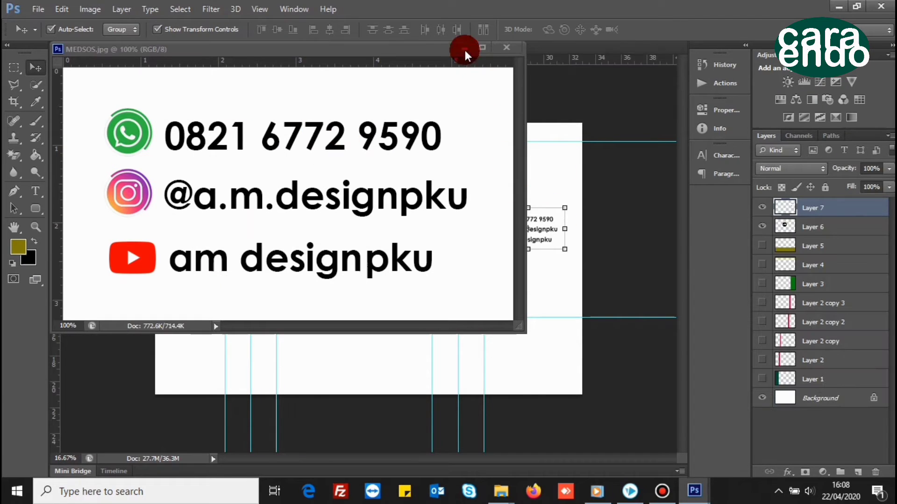
left_click(464, 50)
left_click_drag(521, 226, 517, 286)
left_click(610, 278)
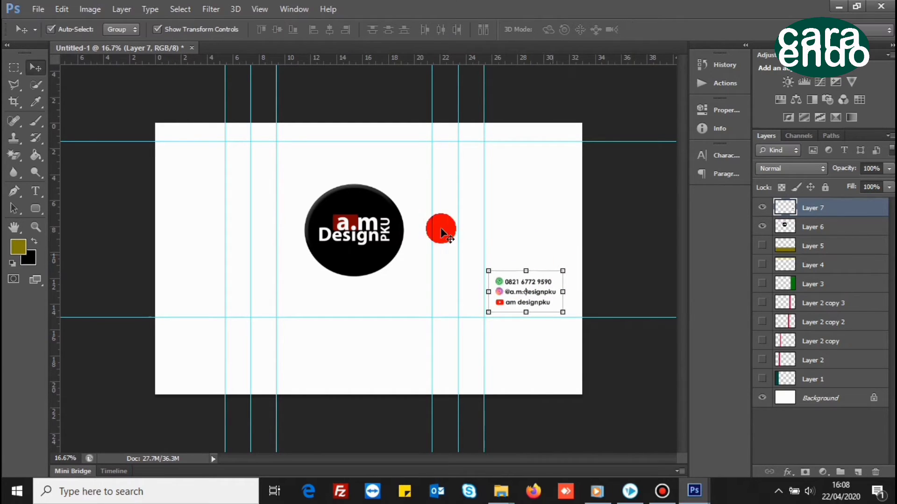
left_click(177, 202)
Step: Add the text "Thank You" low in the left-hand panel and set its colour to black (000000)
left_click(36, 192)
left_click(176, 302)
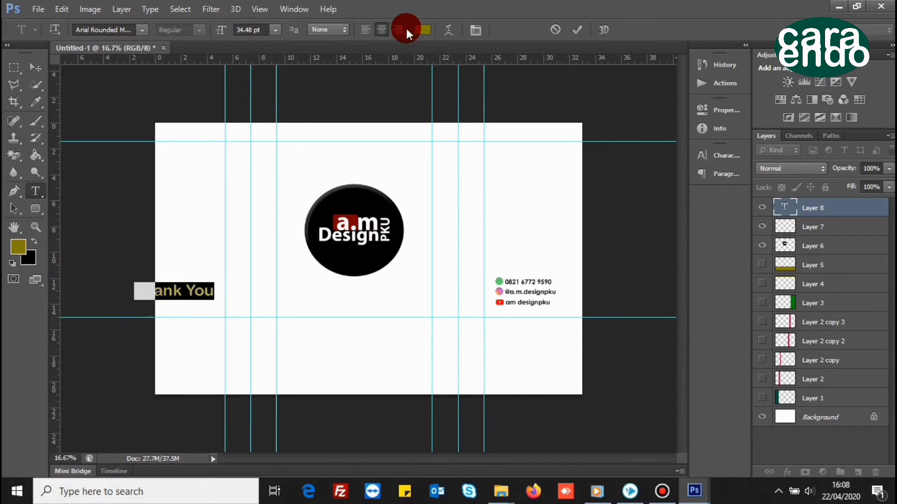
left_click(418, 29)
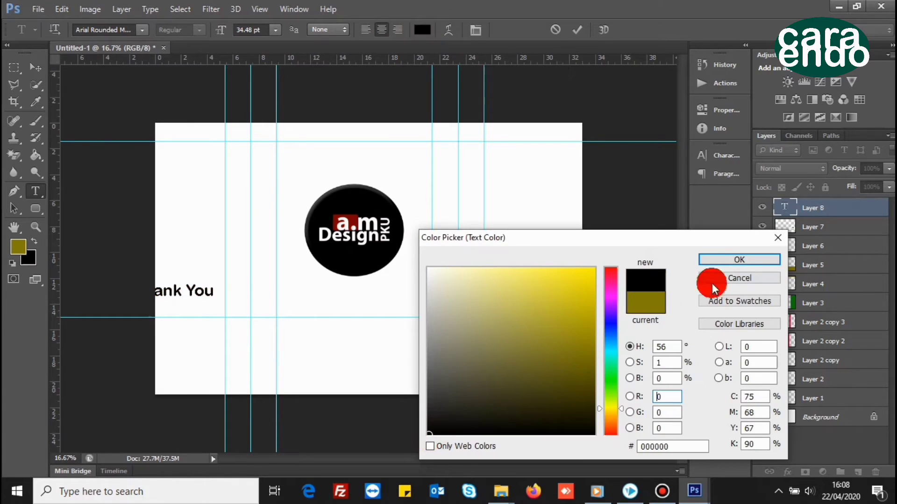
left_click(731, 260)
Step: Try the Advertising Script Monoline font on the "Thank You" text, settling on Brush Script MT
left_click(142, 29)
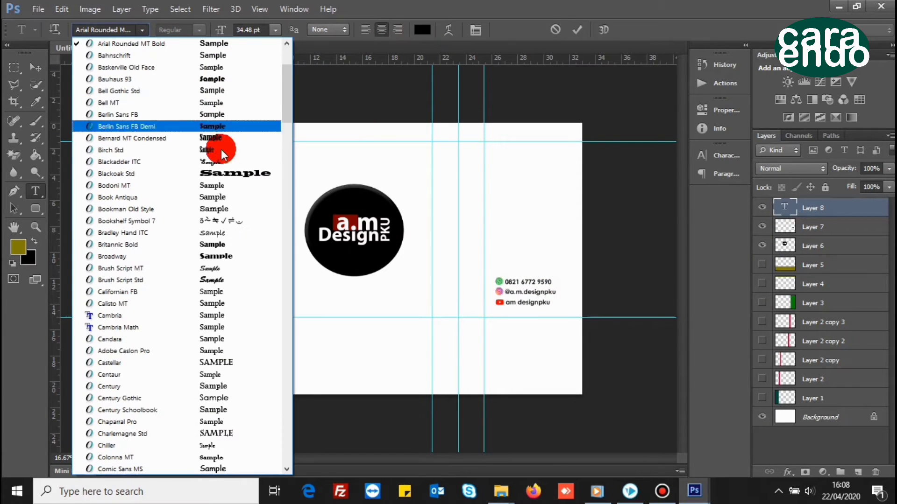
left_click(285, 61)
left_click(253, 77)
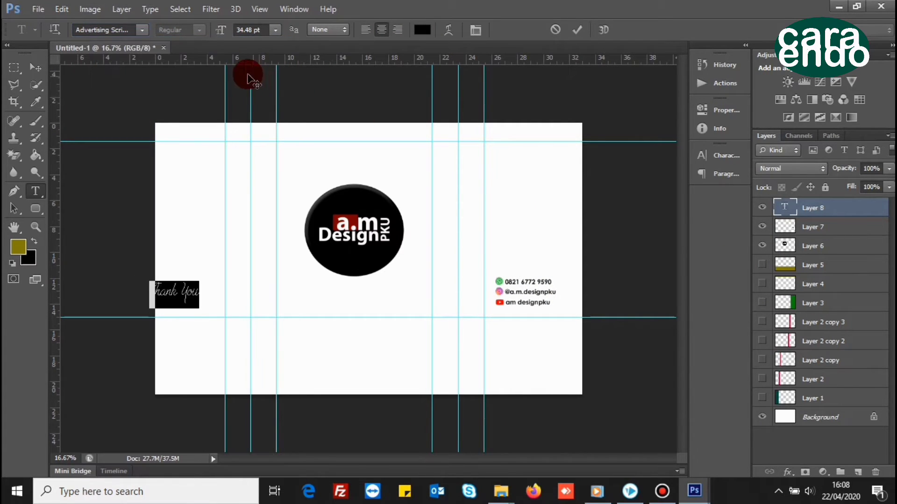
left_click(145, 32)
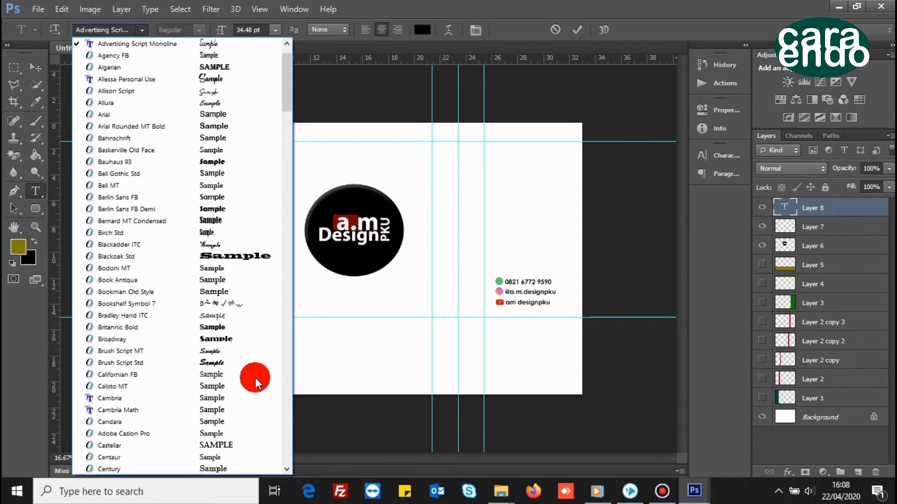
left_click(236, 349)
Step: Set the "Thank You" text size to 24 pt and centre it low in the left-hand panel, just above the lower guide
left_click(274, 30)
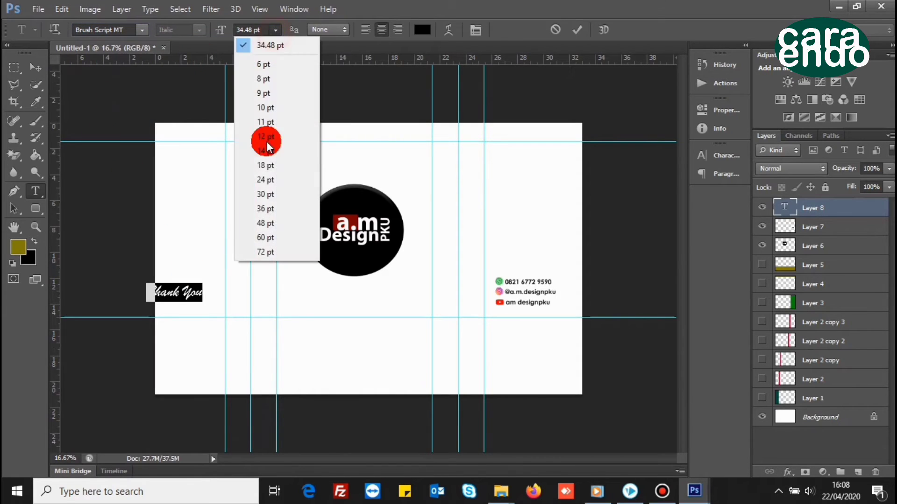
left_click(264, 188)
left_click(276, 31)
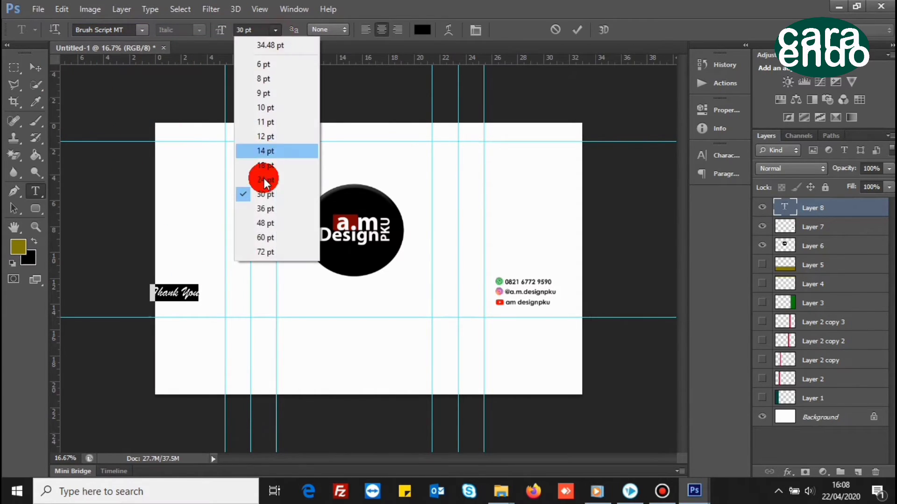
left_click(263, 178)
left_click(36, 68)
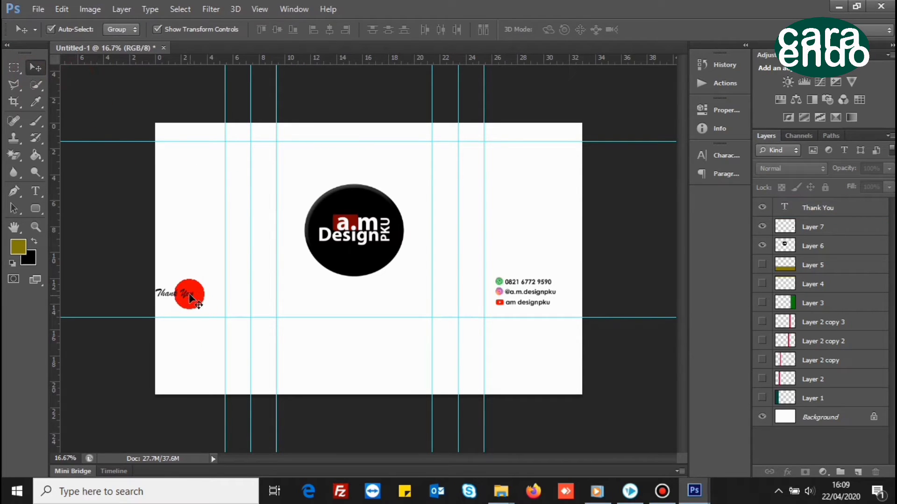
left_click_drag(191, 298, 202, 303)
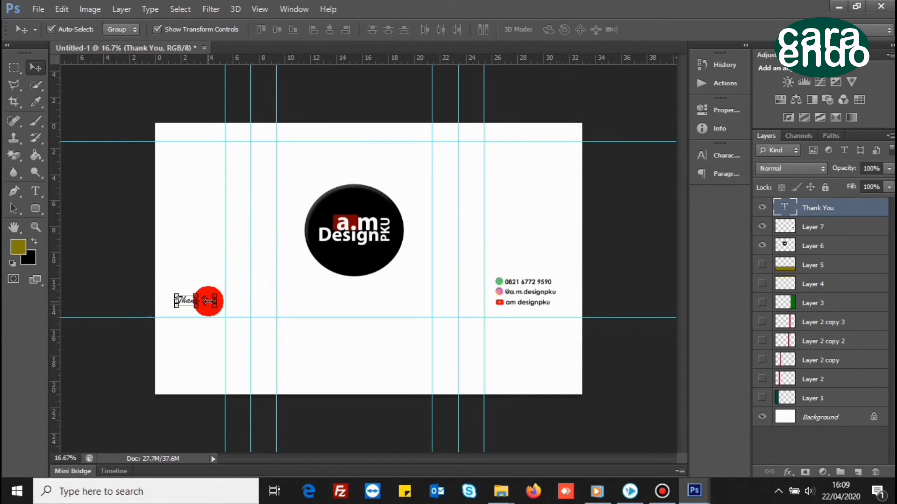
left_click(135, 238)
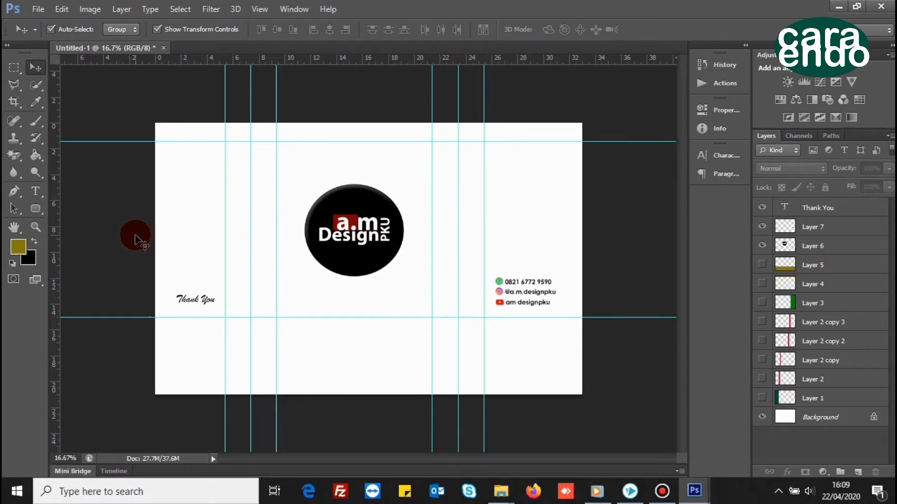
left_click(73, 208)
Step: Add a "+" text mark in the left-hand panel, just below the upper horizontal guide
left_click(34, 189)
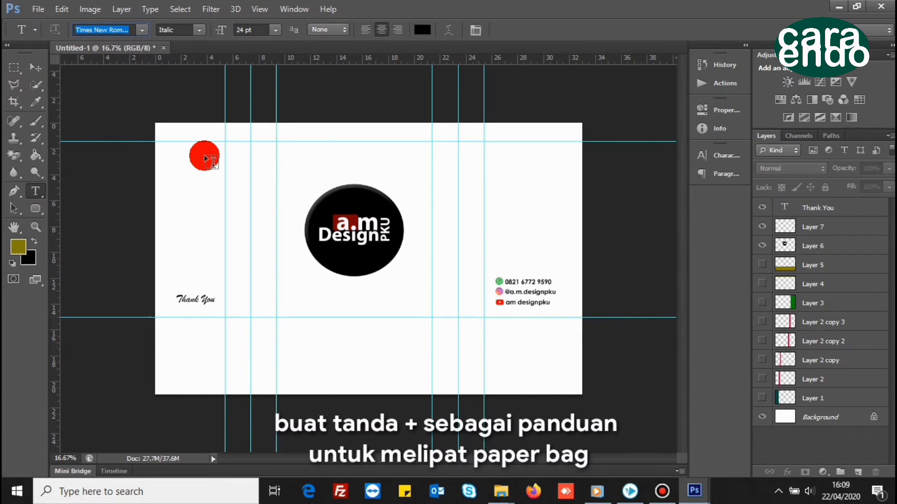
left_click(204, 154)
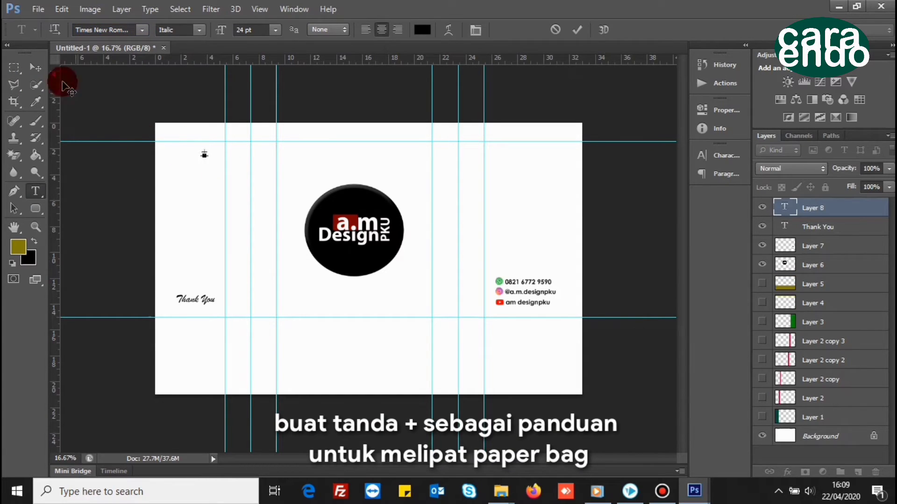
left_click(35, 68)
left_click(205, 154)
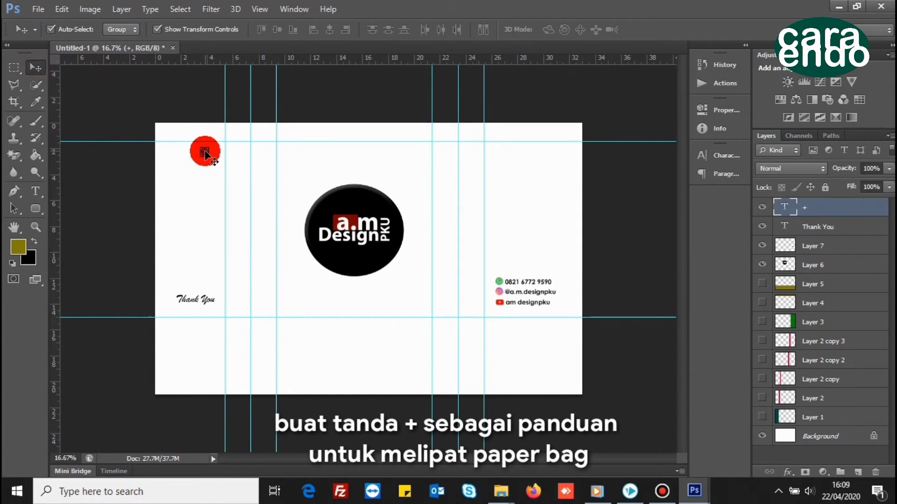
Step: Set the size of the "+" mark to 30 pt
key("ctrl+plus")
left_click_drag(684, 255, 685, 232)
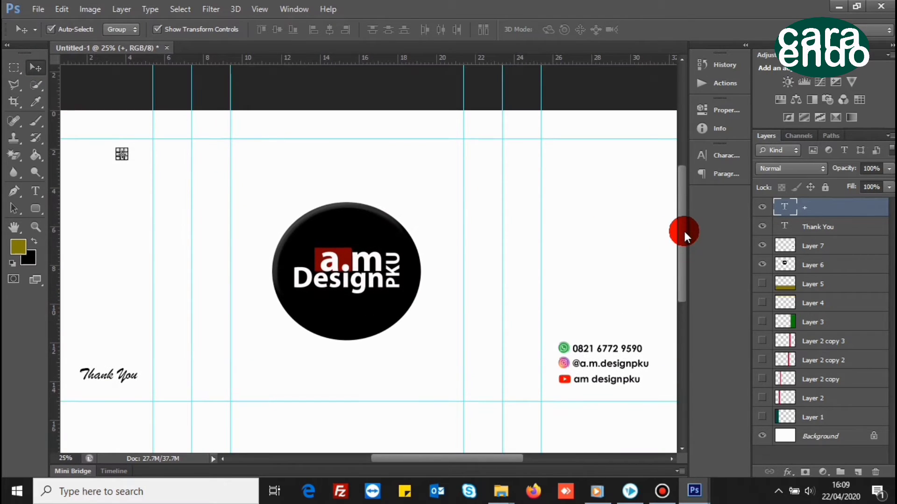
left_click(45, 191)
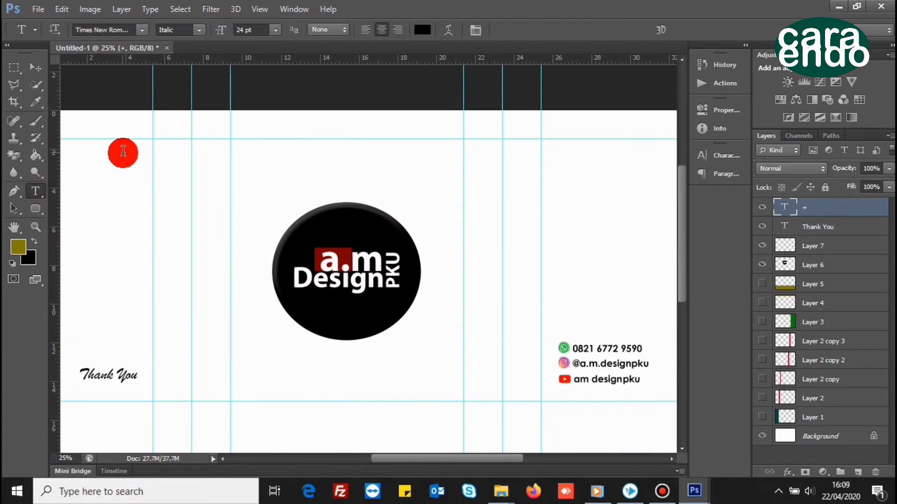
double_click(122, 153)
left_click(278, 29)
left_click(257, 181)
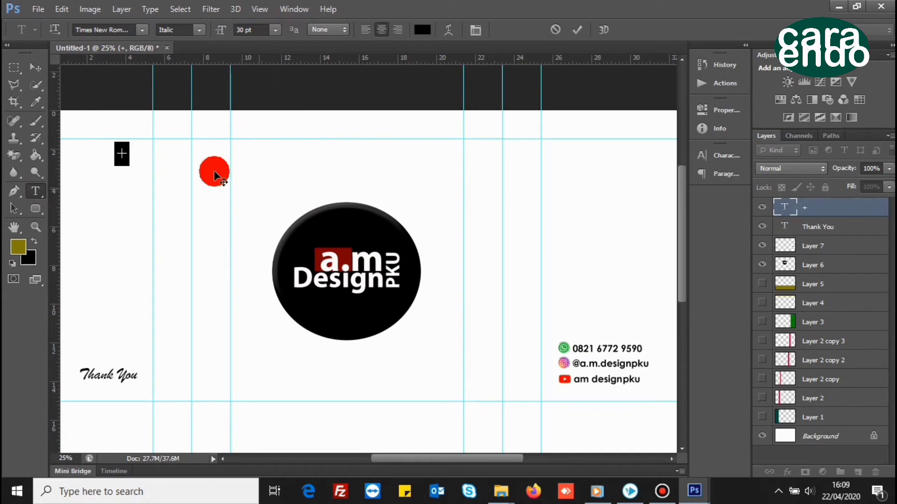
left_click(35, 68)
Step: Centre the "+" mark on the crossing of the first vertical guide and the upper horizontal guide
key("ctrl+plus")
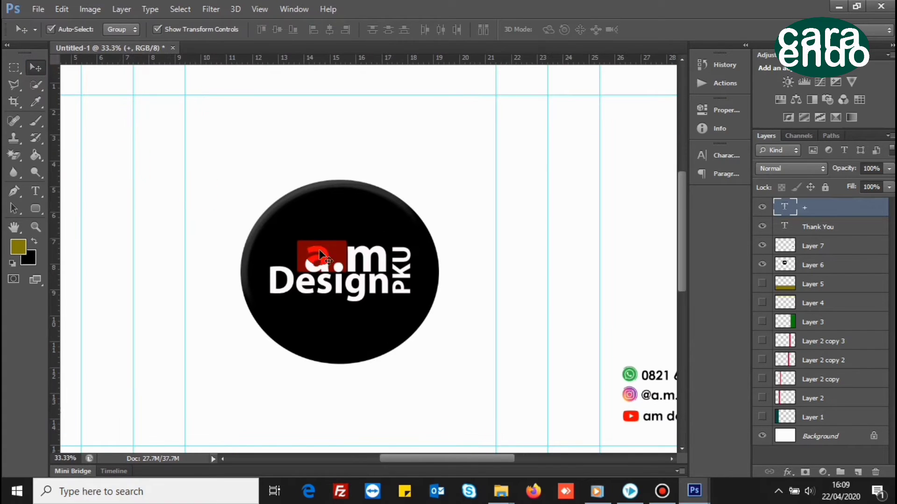
left_click_drag(404, 463, 387, 460)
left_click_drag(681, 276, 680, 242)
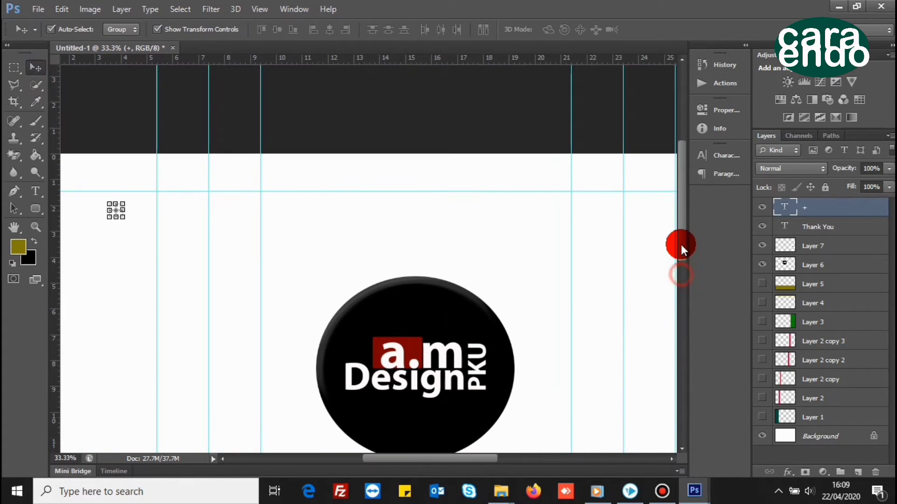
key("ctrl+plus")
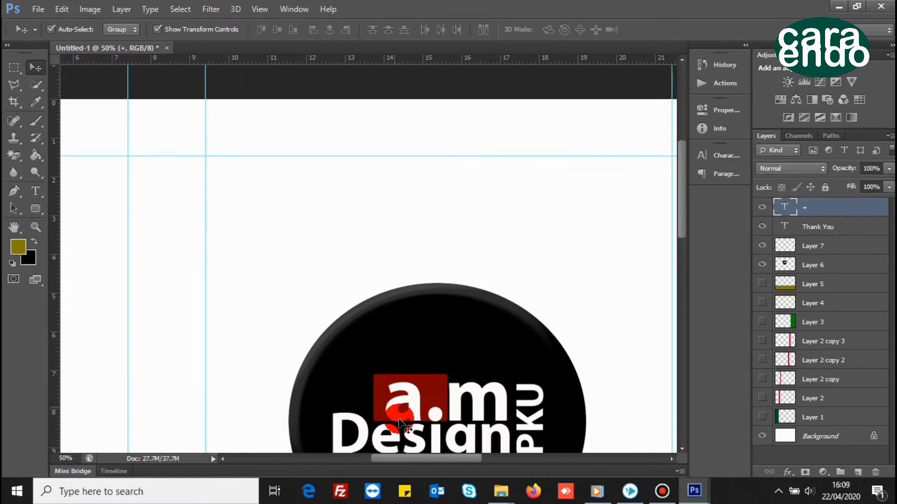
left_click_drag(408, 458, 358, 449)
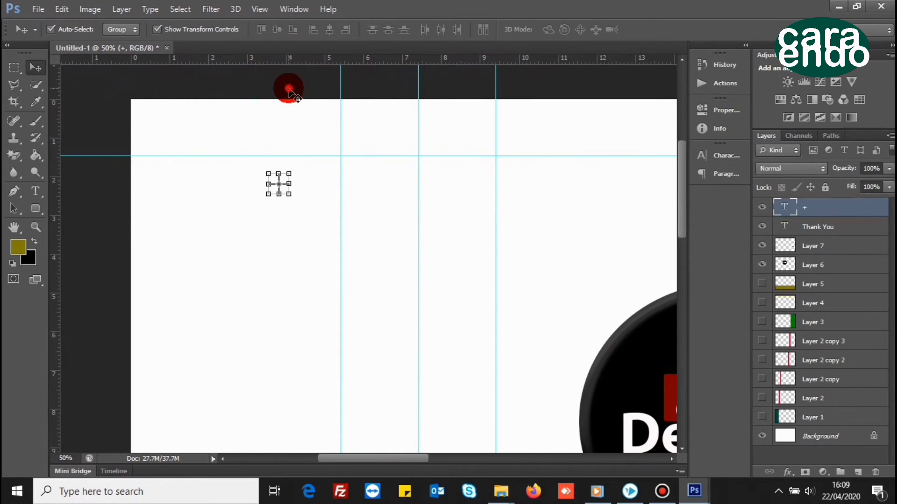
left_click(279, 184)
left_click(279, 185)
key("ctrl+t")
left_click_drag(279, 185, 343, 157)
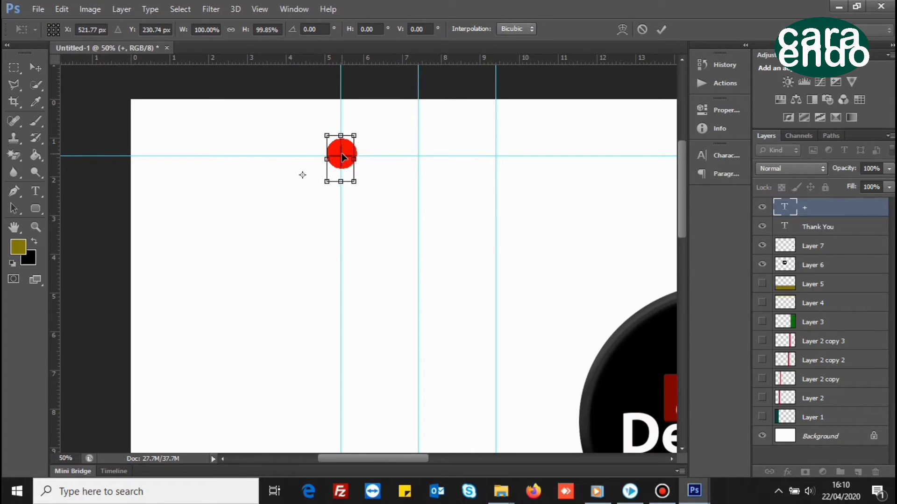
key("Return")
Step: Duplicate the "+" mark twice along the upper guide, centring the copies on the second and third vertical guides
key("ctrl+j")
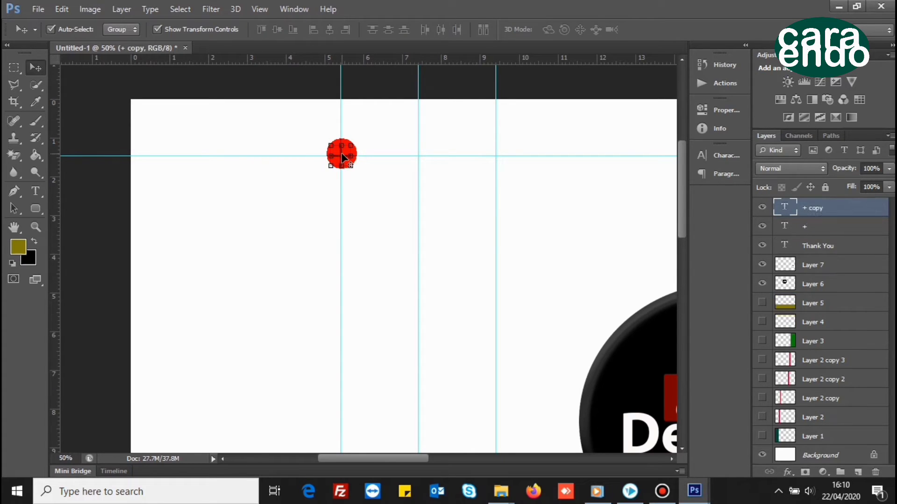
left_click_drag(341, 153, 422, 160)
key("ctrl+t")
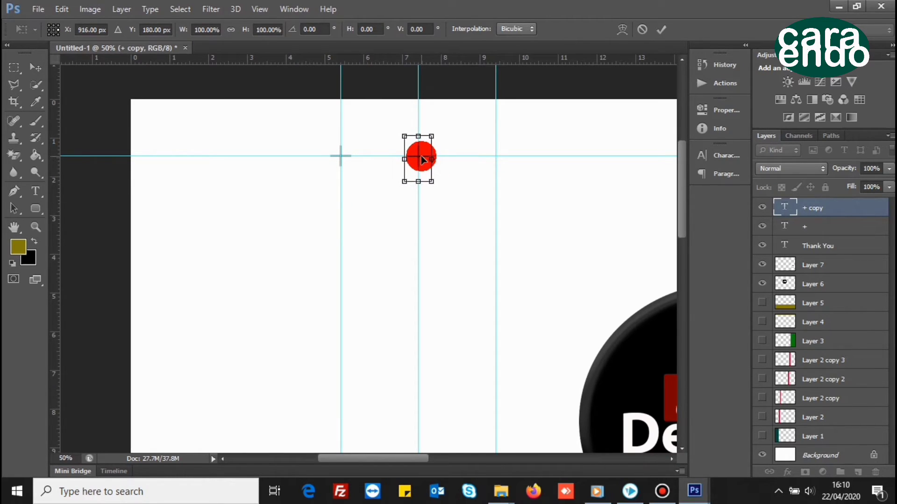
key("Return")
key("ctrl+j")
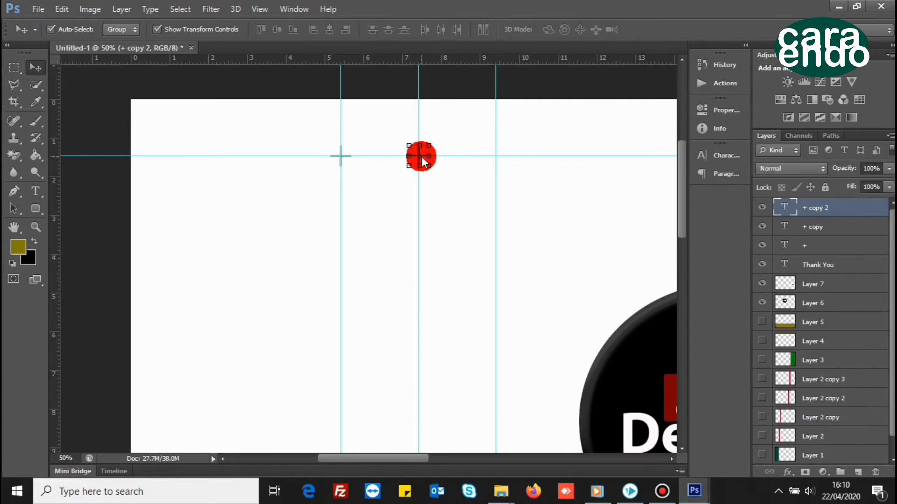
left_click_drag(421, 157, 468, 157)
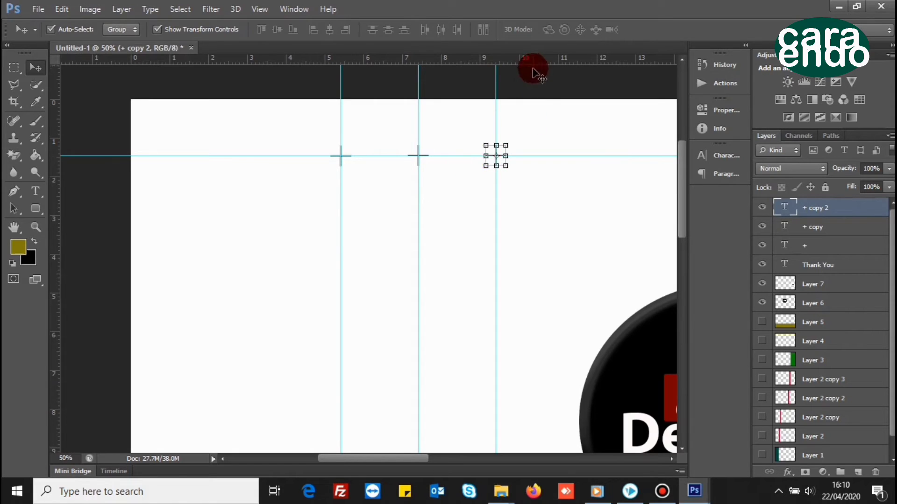
left_click(444, 126)
Step: Duplicate the first guide's "+" mark and centre the copy on the canvas's left edge at the upper horizontal guide
left_click(347, 153)
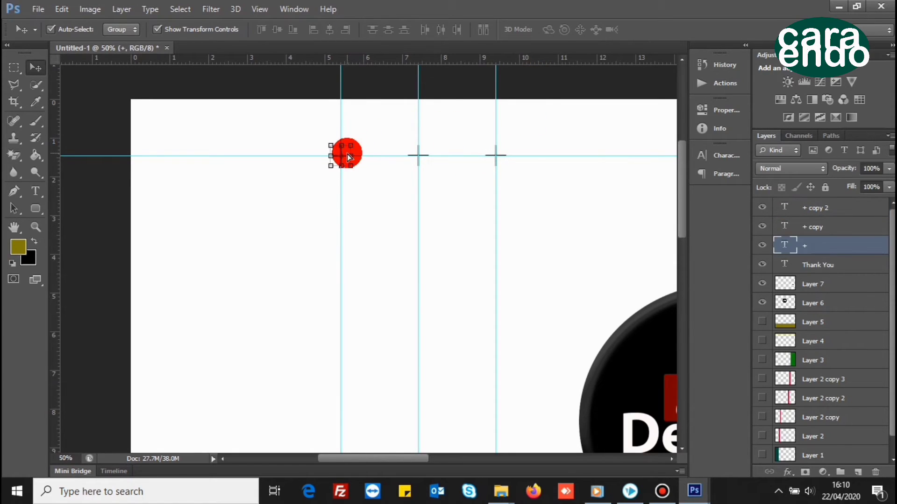
key("ctrl+j")
key("ctrl+t")
left_click_drag(340, 159, 136, 159)
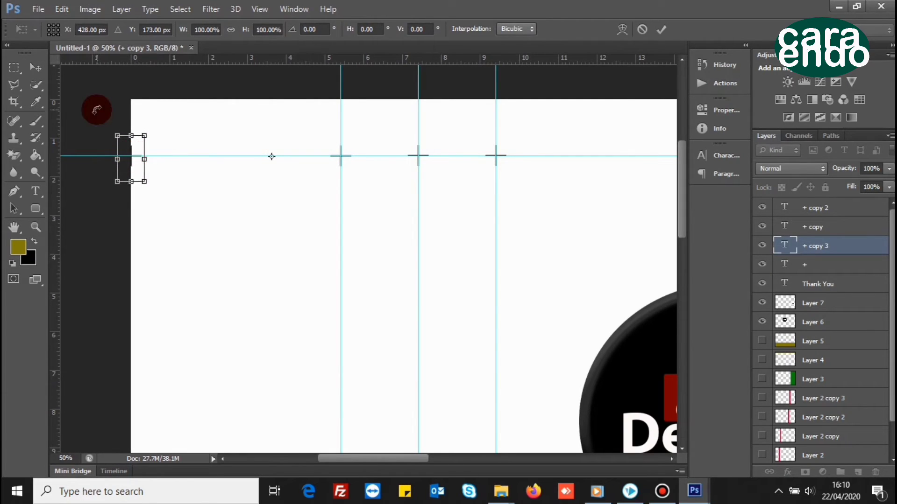
key("Return")
left_click(96, 100)
Step: Select the four "+" marks along the upper guide and duplicate them
mouse_move(376, 457)
left_mouse_down()
mouse_move(420, 460)
mouse_move(382, 461)
left_mouse_up()
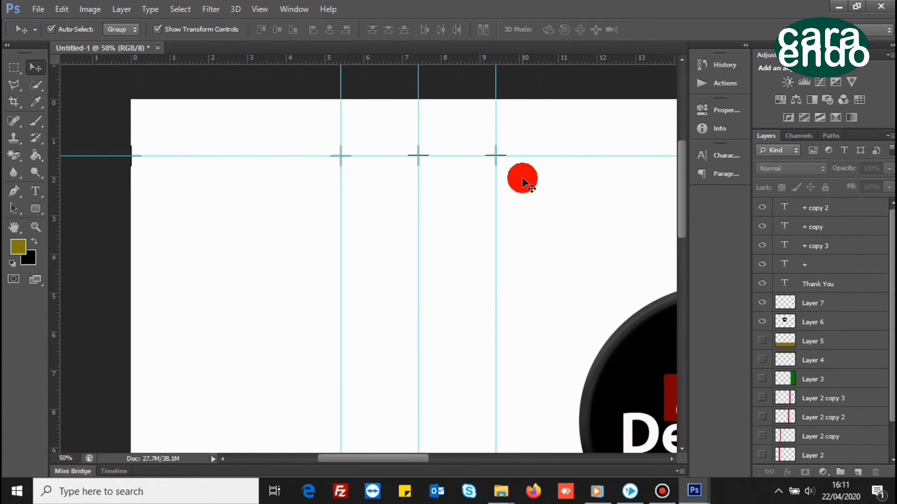
left_click_drag(522, 178, 115, 135)
key("ctrl+j")
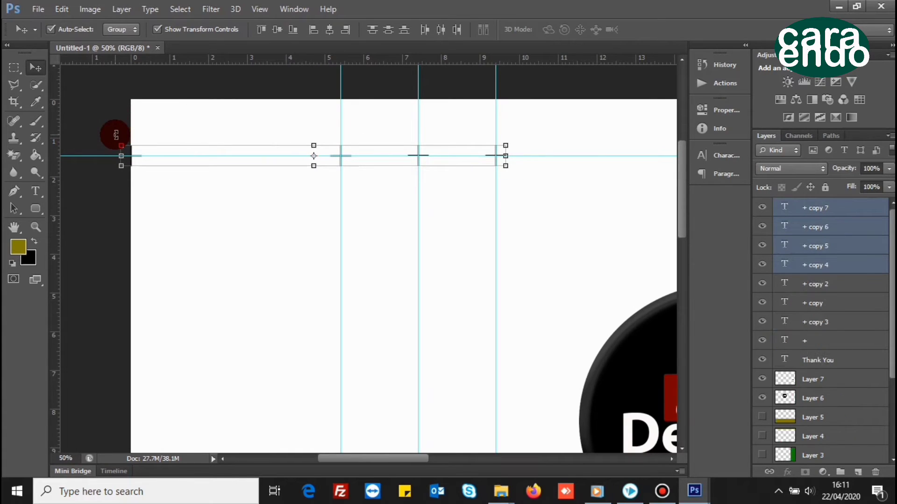
left_click_drag(445, 161, 435, 274)
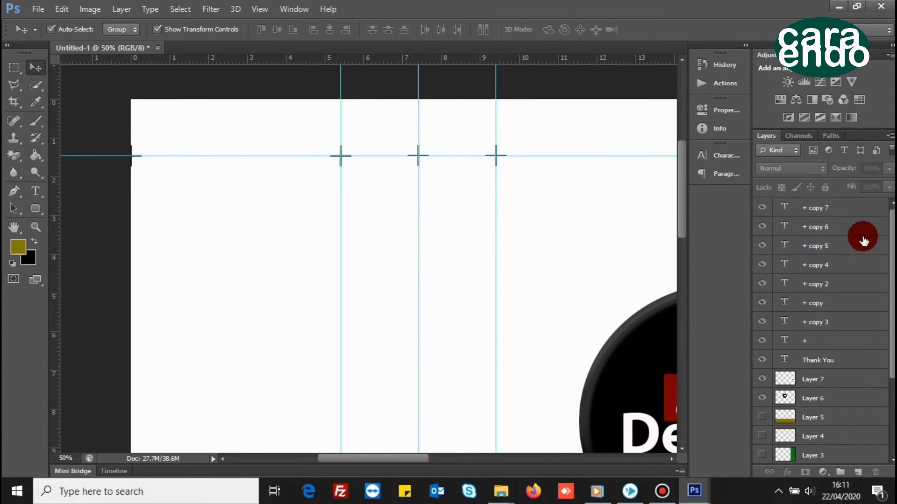
Step: Move the four duplicated "+" marks, layers + copy 4 to + copy 7, straight down onto the lower horizontal guide
left_click(857, 209)
left_click(857, 227, "shift")
left_click(835, 253, "shift")
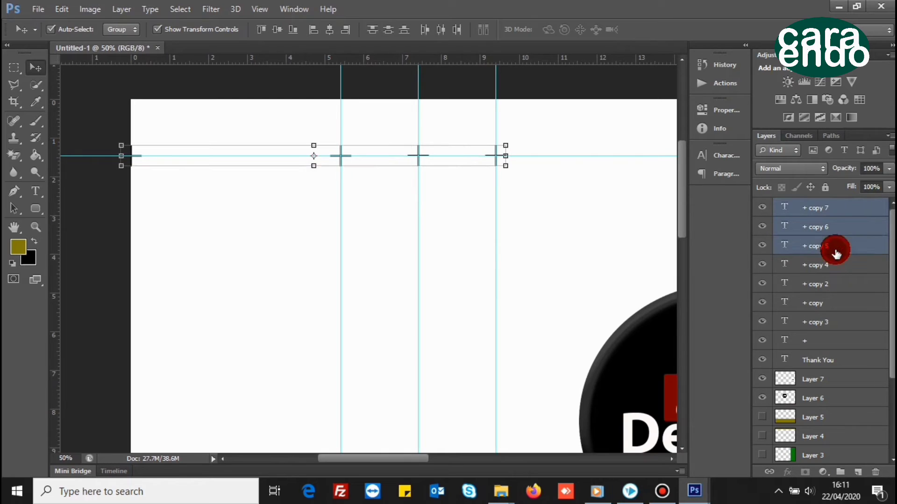
left_click(828, 264, "shift")
left_click_drag(504, 182, 470, 326)
left_click_drag(681, 205, 680, 270)
left_click(390, 80)
left_click_drag(390, 80, 418, 440)
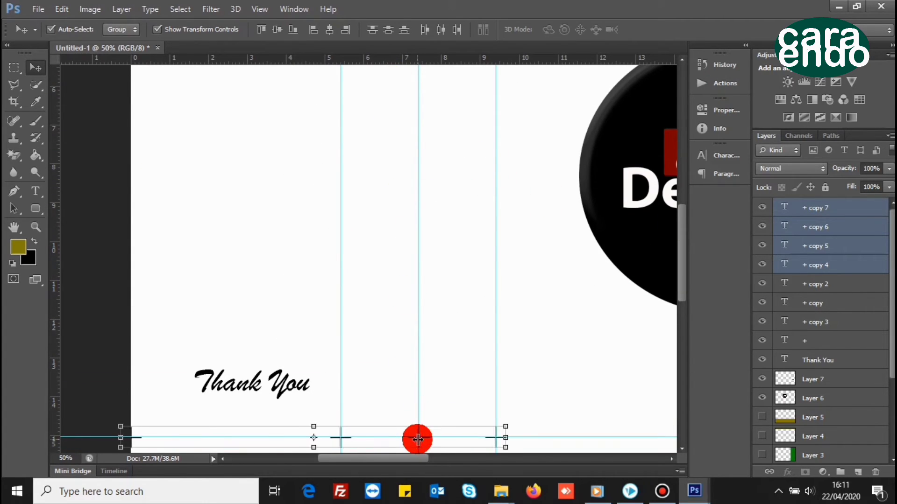
key("ctrl+minus")
key("ctrl+minus")
key("ctrl+minus")
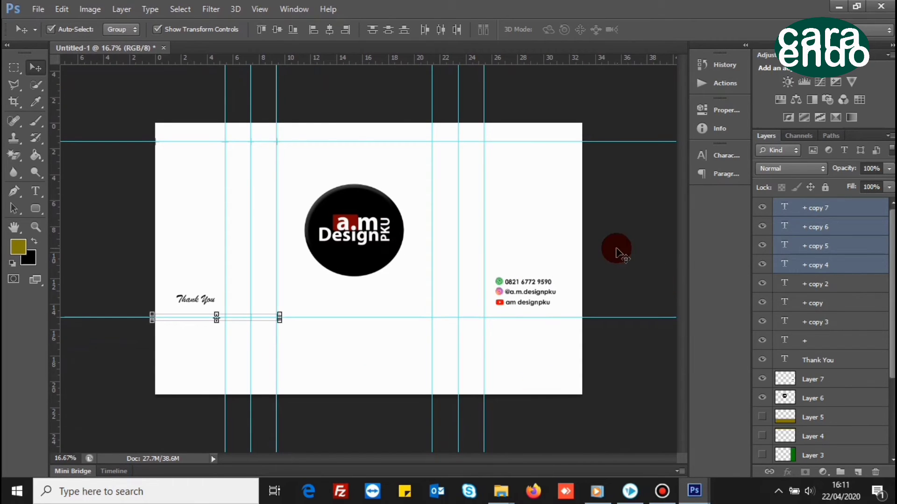
left_click(615, 250)
Step: Select the six "+" marks on the first three vertical guides, along both horizontal guides, and duplicate them
key("ctrl+plus")
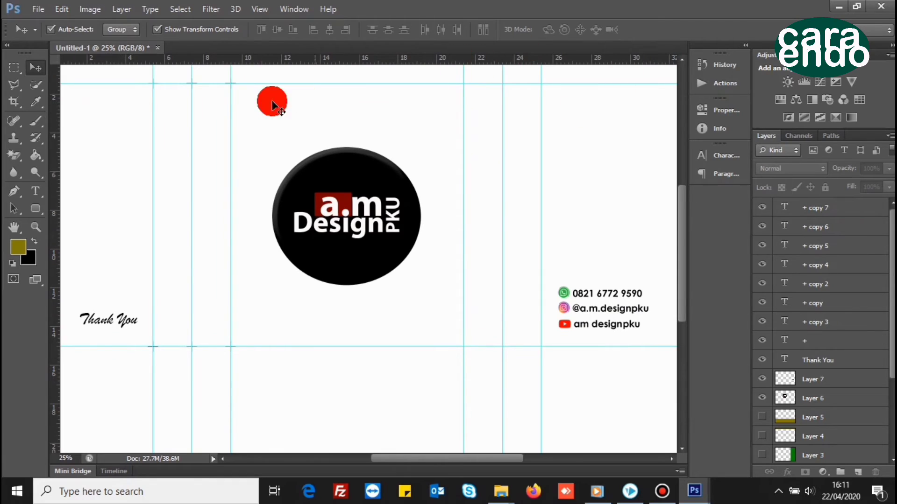
left_click_drag(272, 102, 133, 78)
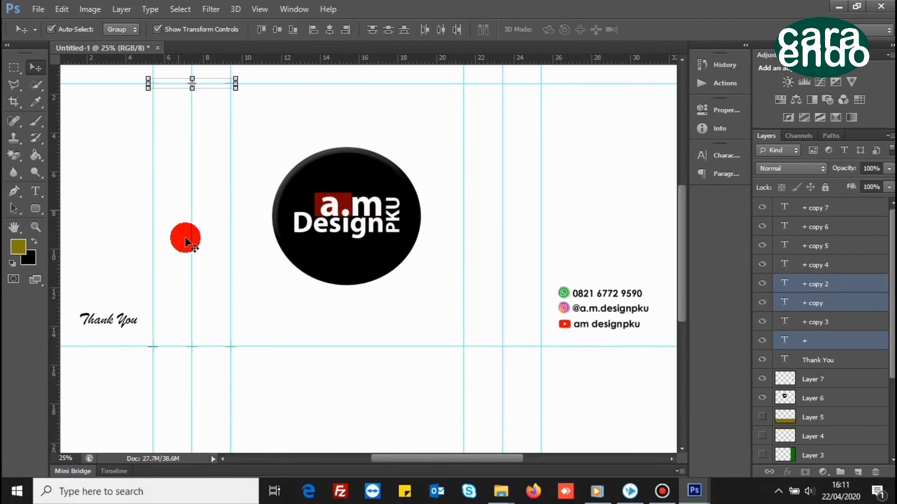
mouse_move(245, 363)
left_mouse_down()
mouse_move(179, 353)
mouse_move(230, 356)
left_mouse_up()
left_click(128, 226)
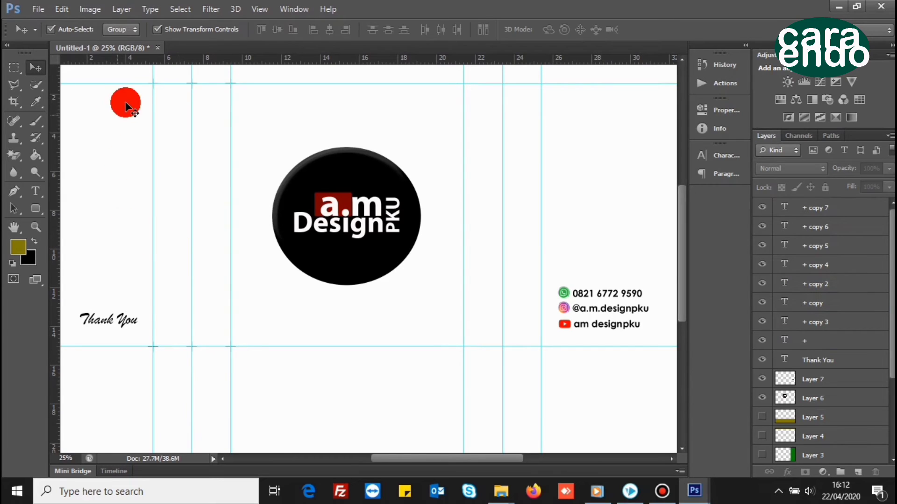
left_click_drag(142, 65, 244, 363)
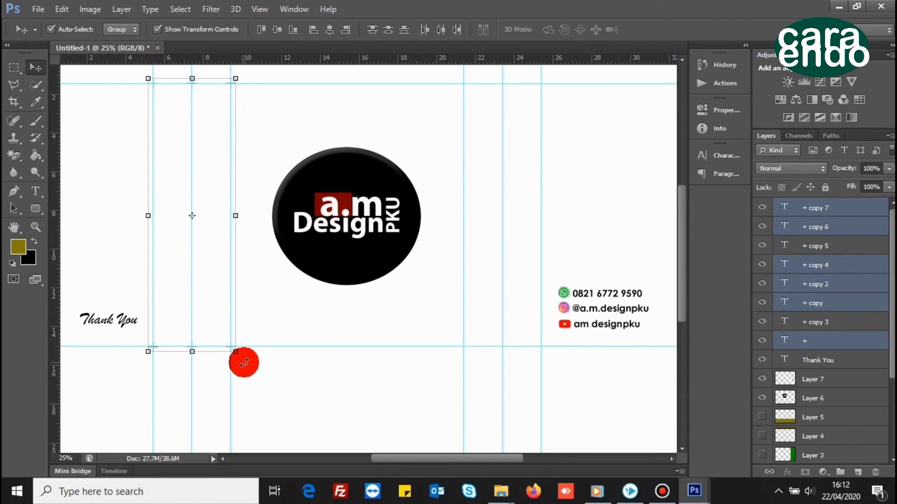
left_click(220, 195)
left_click(280, 199)
left_click(386, 295)
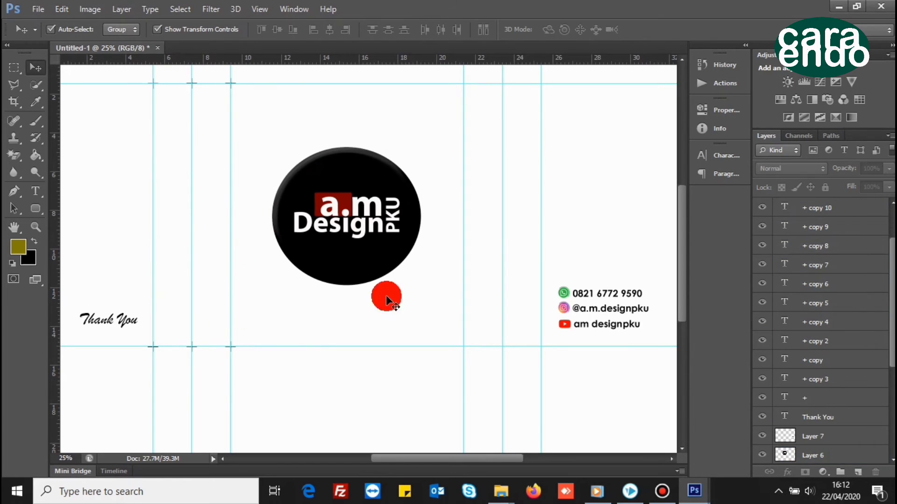
Step: Select only the "+" mark layers from + copy 5 to + copy 10
left_click_drag(260, 370, 145, 80)
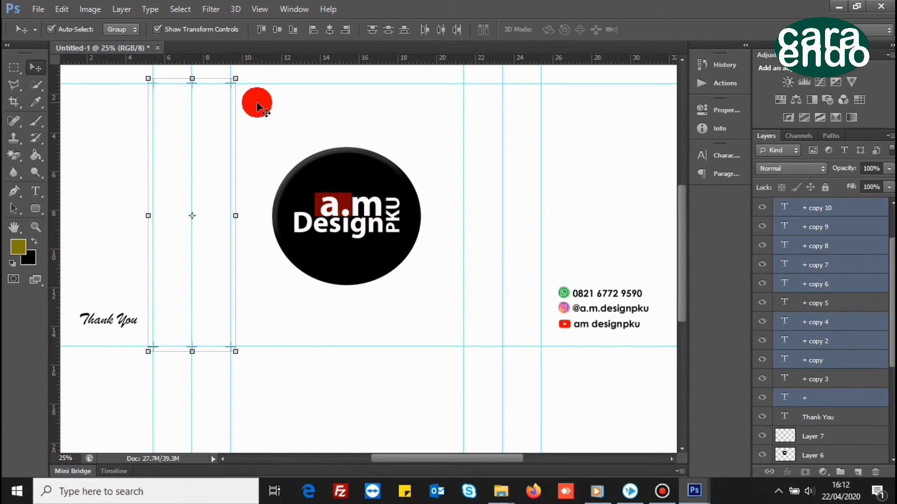
left_click(332, 370)
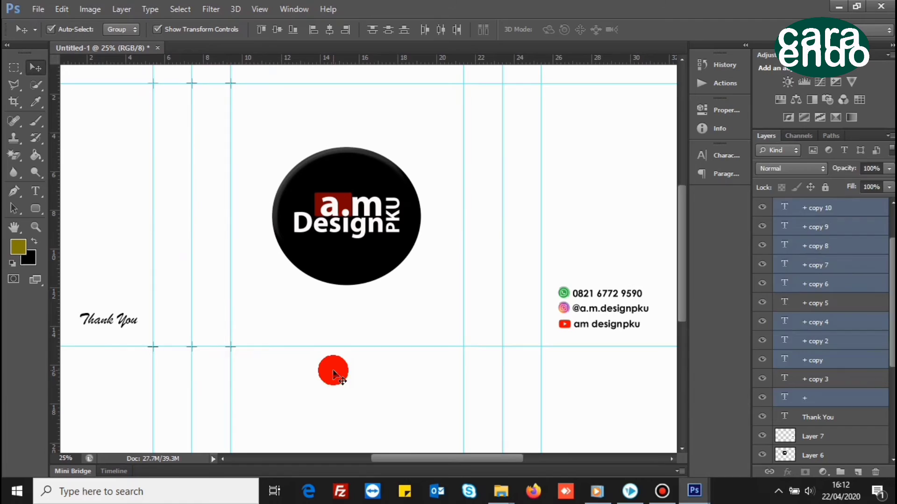
left_click(855, 207)
left_click(847, 229, "shift")
left_click(833, 247, "shift")
left_click(825, 285, "shift")
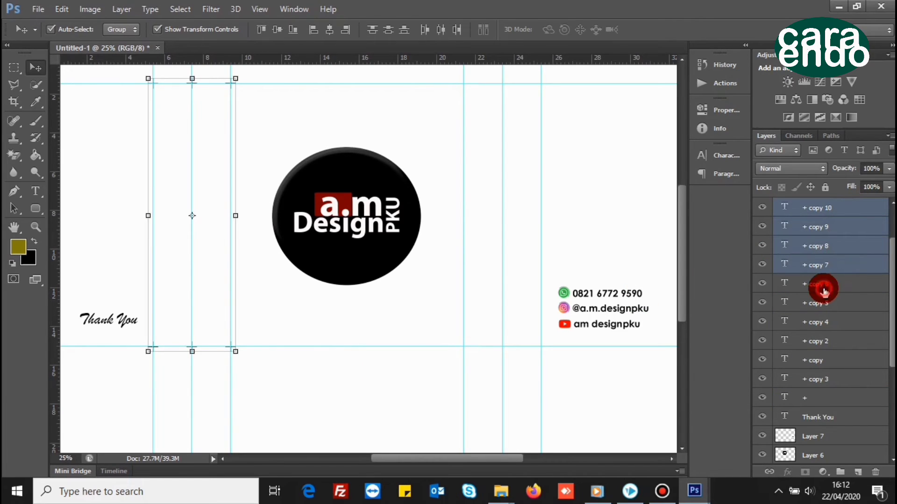
left_click(823, 303, "shift")
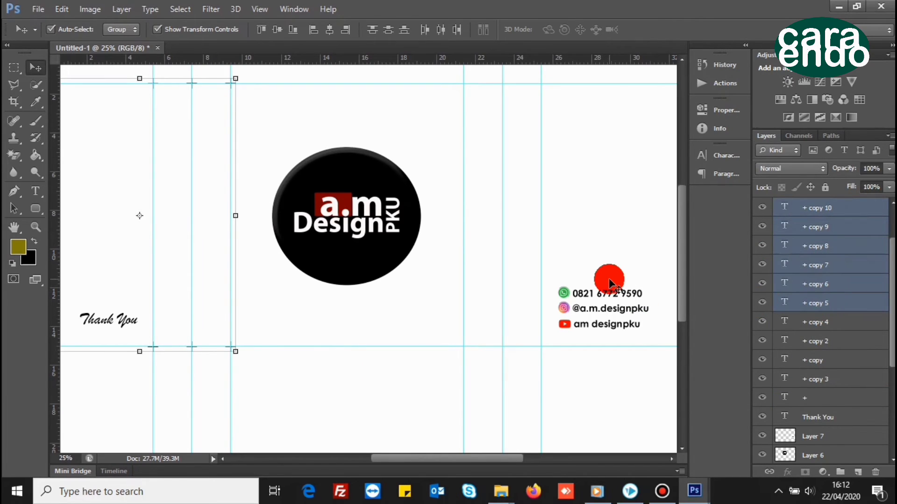
Step: Move the selected "+" marks across the canvas onto the three vertical guides beside the social media contacts
key("shift+Right")
key("shift+Right")
key("shift+Right")
key("shift+Right")
key("shift+Right")
key("shift+Right")
key("shift+Right")
key("shift+Right")
key("shift+Right")
key("shift+Right")
key("shift+Right")
key("shift+Right")
key("shift+Right")
key("shift+Right")
key("shift+Right")
key("shift+Right")
key("shift+Right")
key("shift+Right")
key("shift+Right")
key("shift+Right")
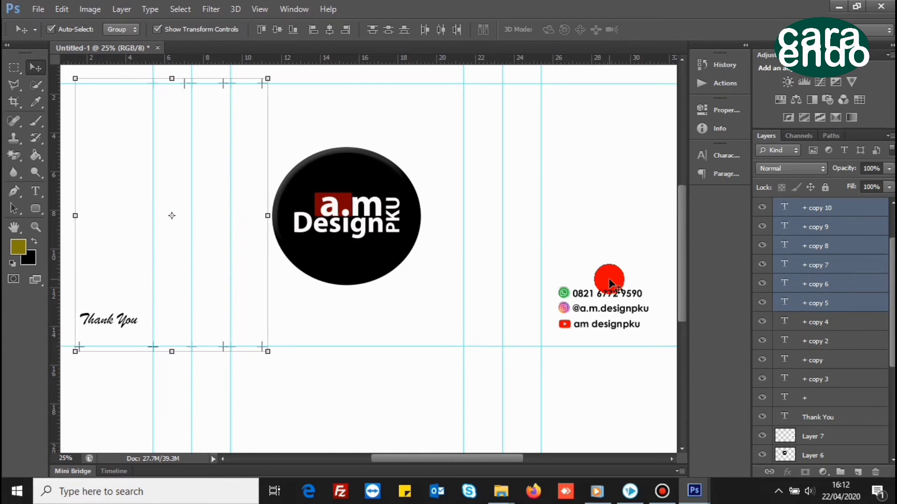
key("shift+Right")
key("shift+Right")
key("shift+Right")
key("shift+Right")
key("shift+Right")
key("shift+Right")
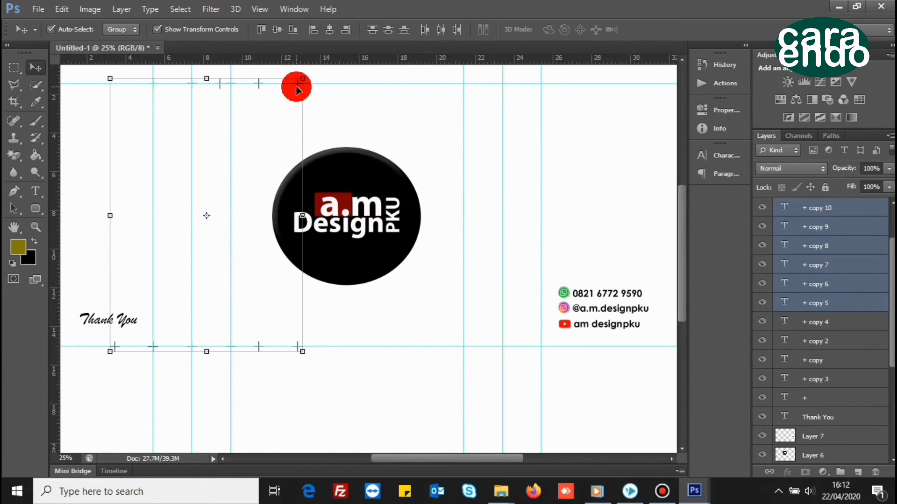
left_click_drag(262, 79, 503, 94)
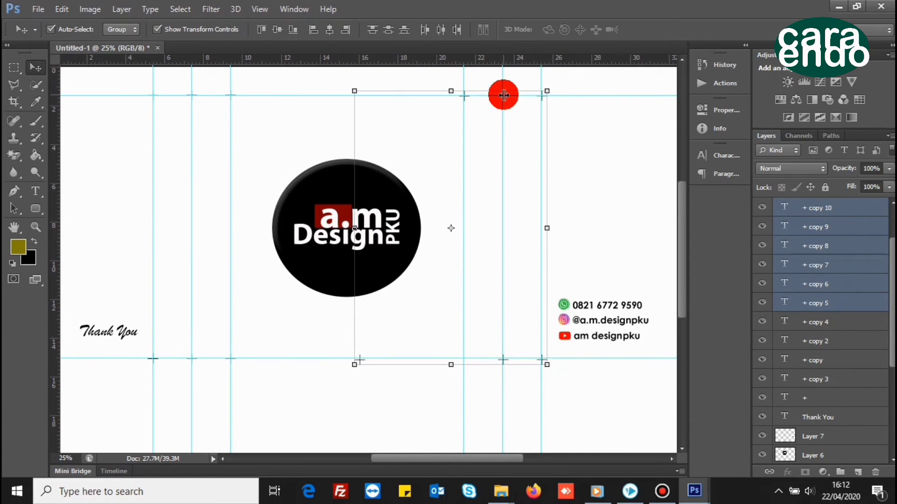
Step: Move the stray + copy 5 mark onto the crossing of the fourth vertical guide and the lower horizontal guide
left_click(360, 354)
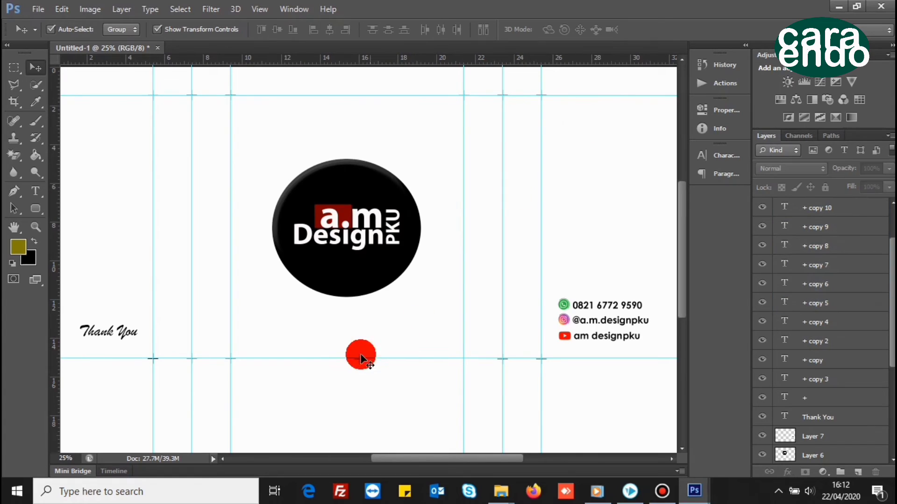
left_click(360, 361)
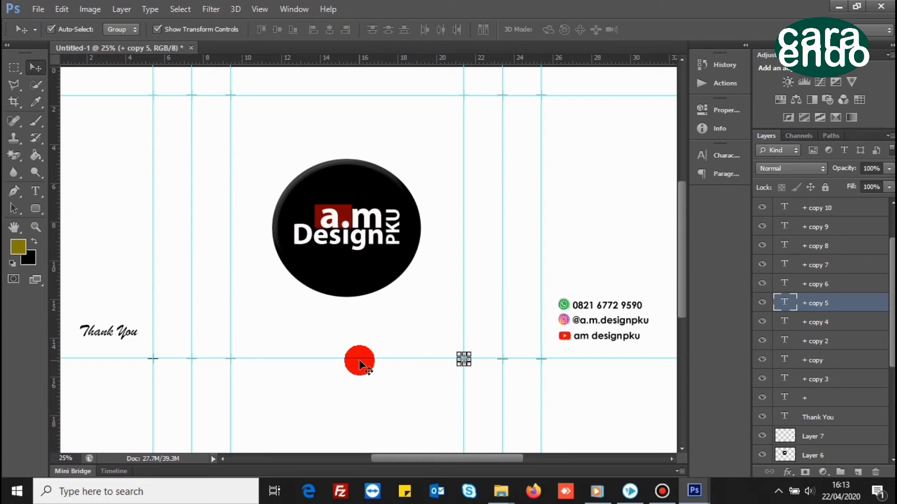
left_click(403, 301)
Step: Duplicate a "+" mark on the upper guide and centre the copy on the canvas's right edge at that guide
left_click_drag(467, 458, 503, 459)
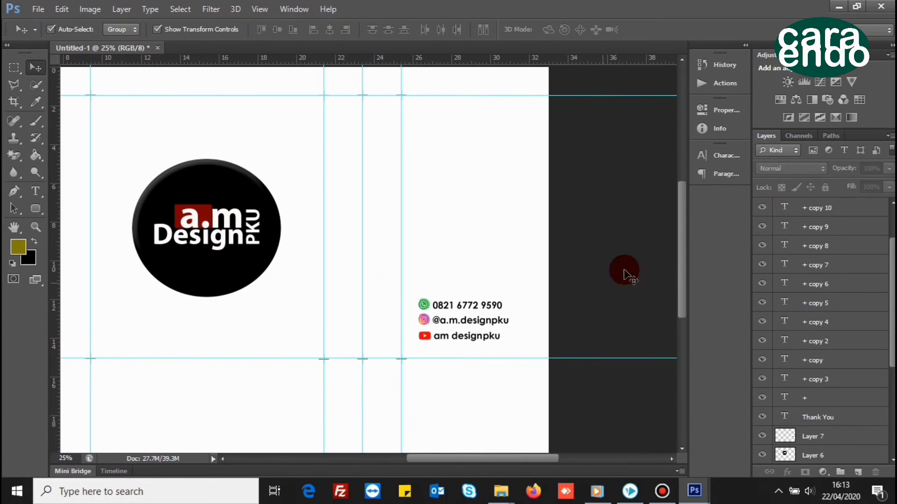
key("ctrl+plus")
key("ctrl+plus")
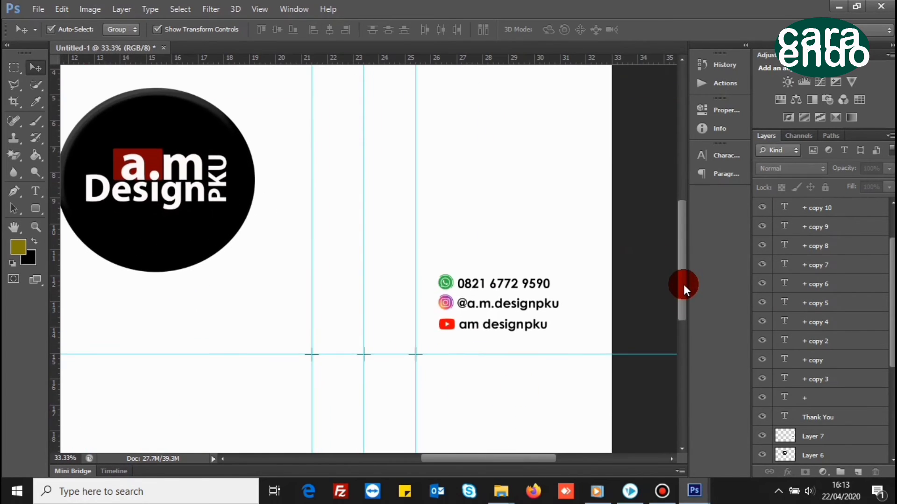
left_click_drag(683, 284, 680, 296)
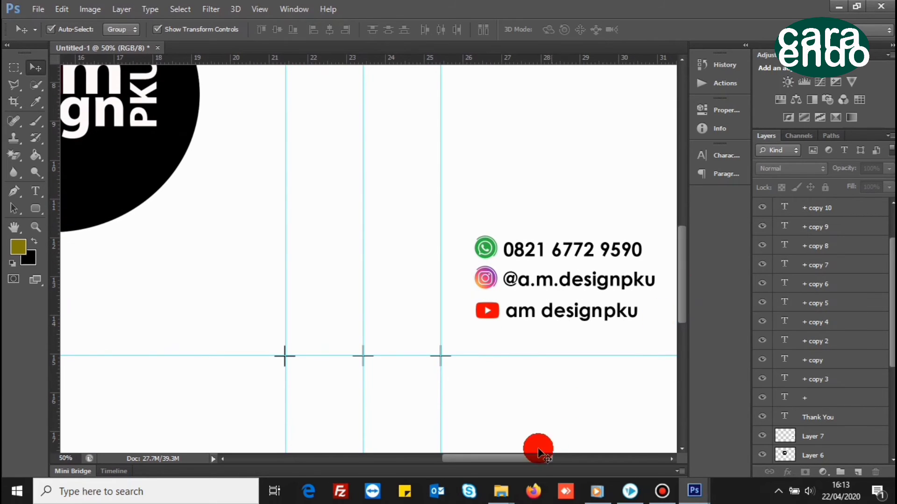
left_click_drag(538, 456, 532, 456)
left_click_drag(464, 469, 559, 486)
left_click_drag(679, 306, 290, 164)
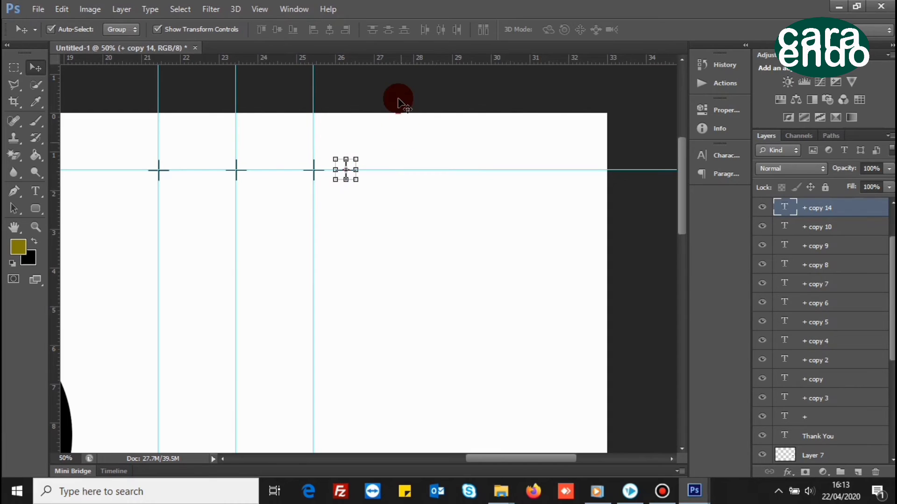
left_click_drag(346, 164, 486, 163)
left_click_drag(373, 167, 614, 172)
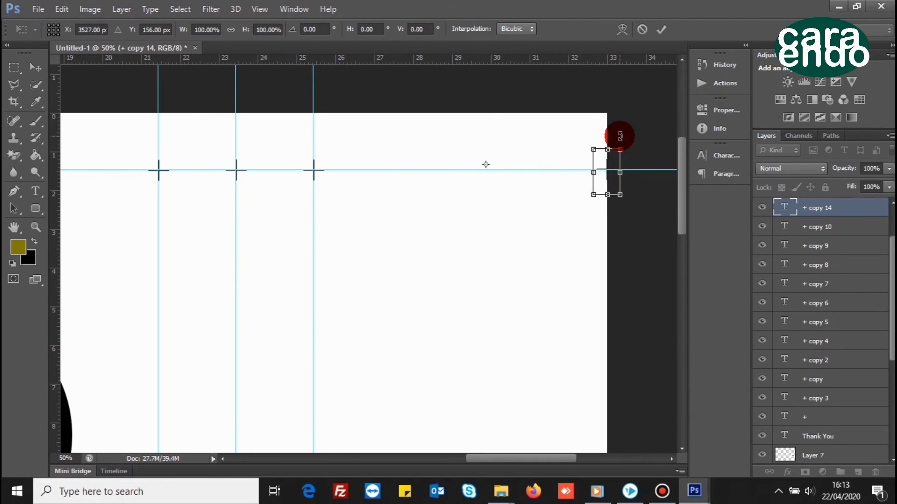
left_click(620, 136)
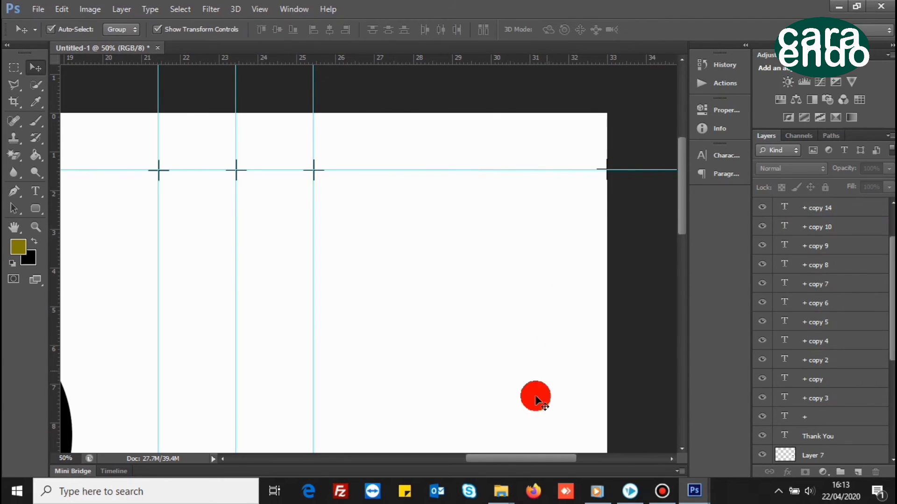
Step: Open the document's print settings and choose a User-Defined document size for the EPSON L360 Series printer
left_click_drag(520, 458, 473, 460)
key("ctrl+minus")
key("ctrl+minus")
key("ctrl+minus")
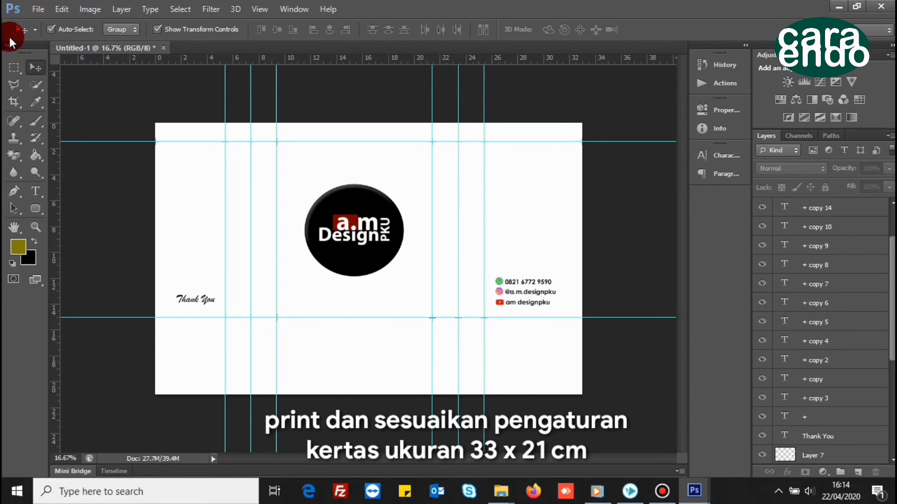
left_click(38, 9)
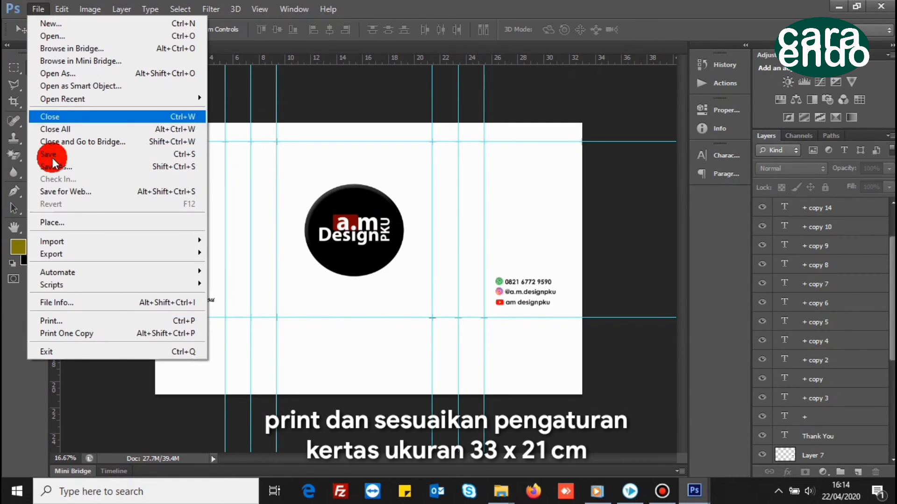
left_click(47, 321)
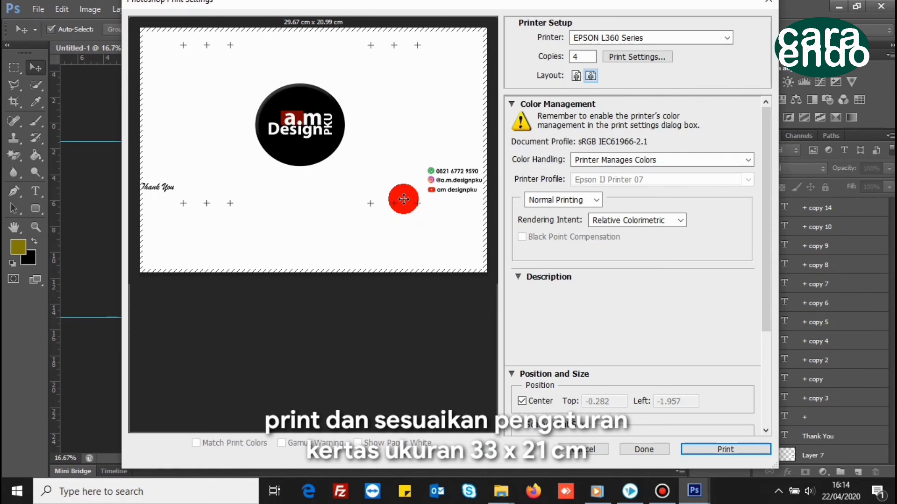
left_click(638, 58)
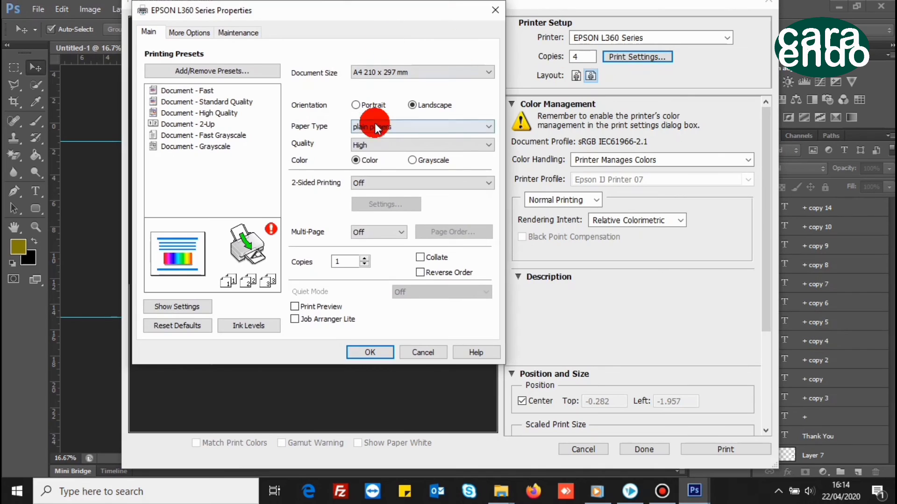
left_click(397, 74)
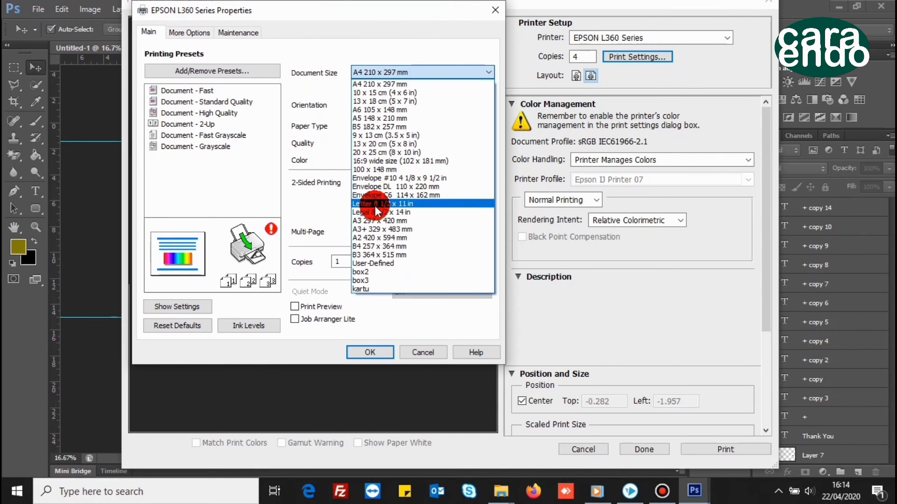
left_click(365, 264)
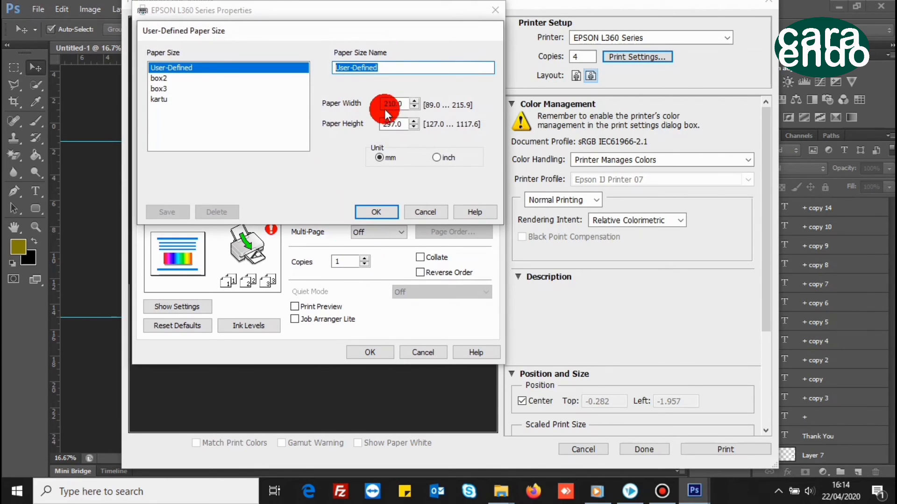
Step: Save a custom paper size named "paperbag" with a height of 330 mm and use it as the document size
left_click_drag(396, 125, 376, 124)
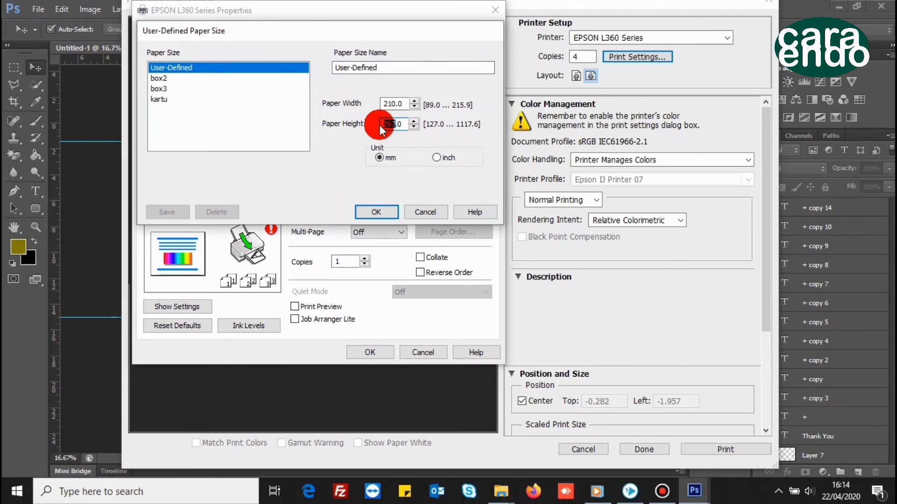
type("330")
left_click(380, 127)
left_click_drag(381, 68, 290, 78)
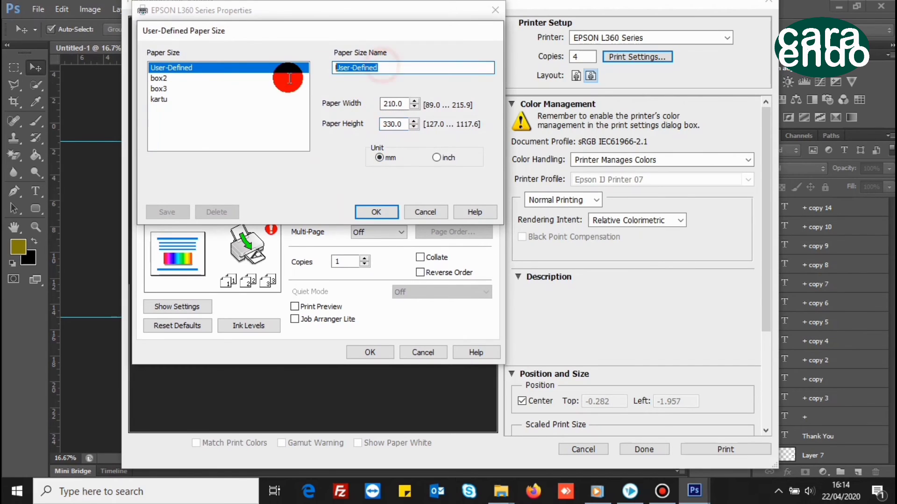
type("paperbag")
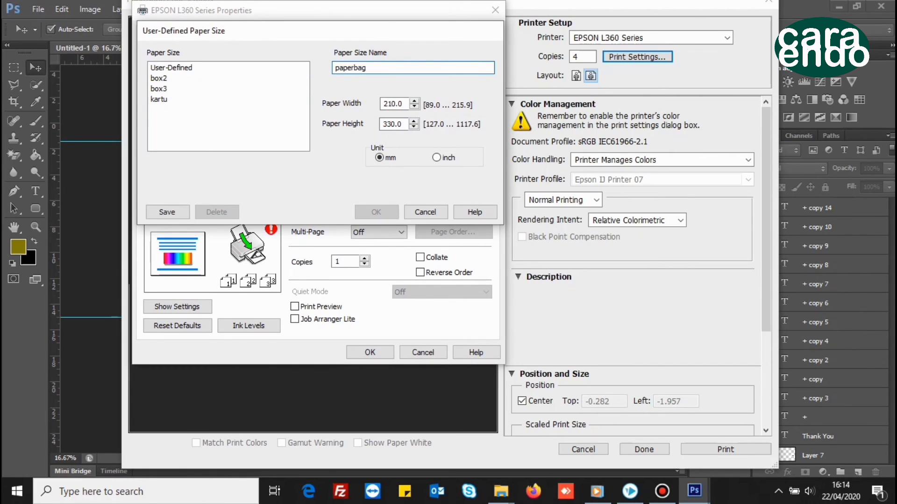
left_click(167, 211)
left_click(372, 211)
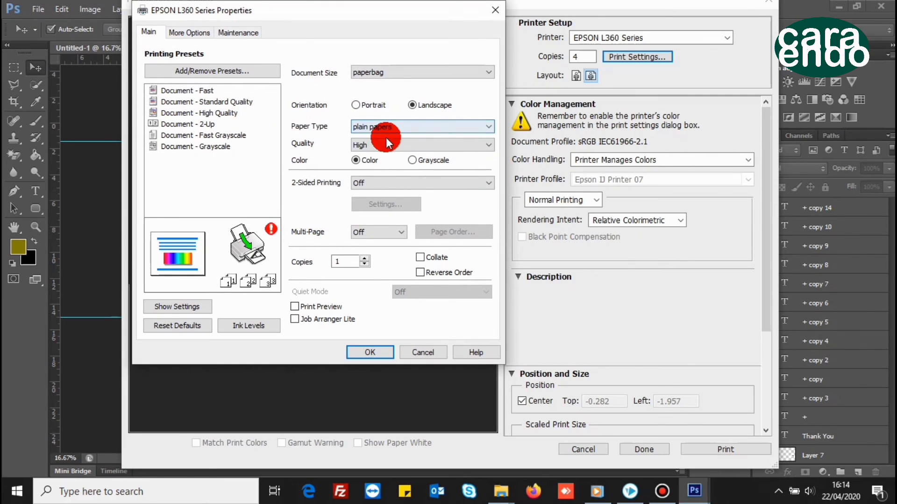
Step: Accept the printer properties and set the number of copies to 1
left_click(370, 352)
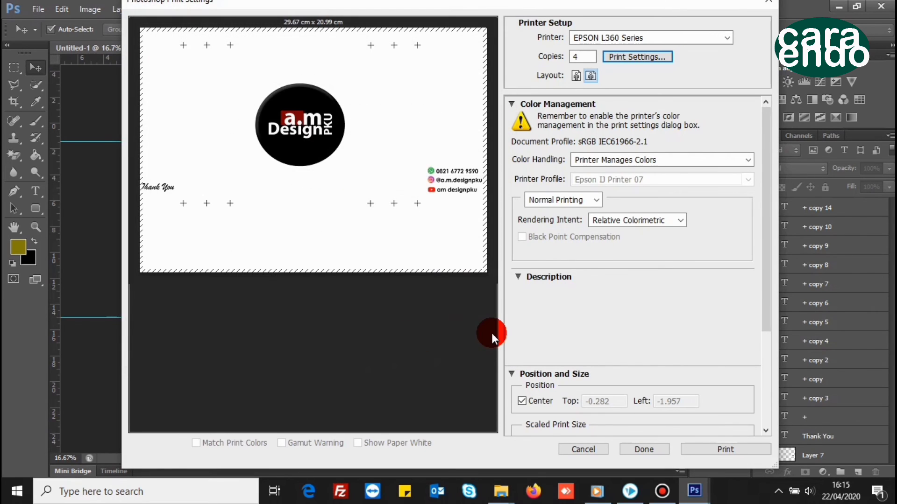
double_click(582, 56)
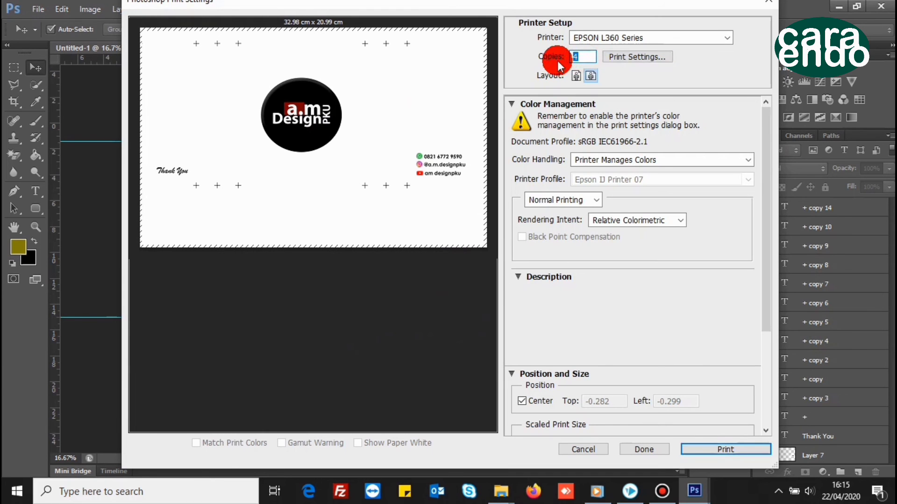
type("1")
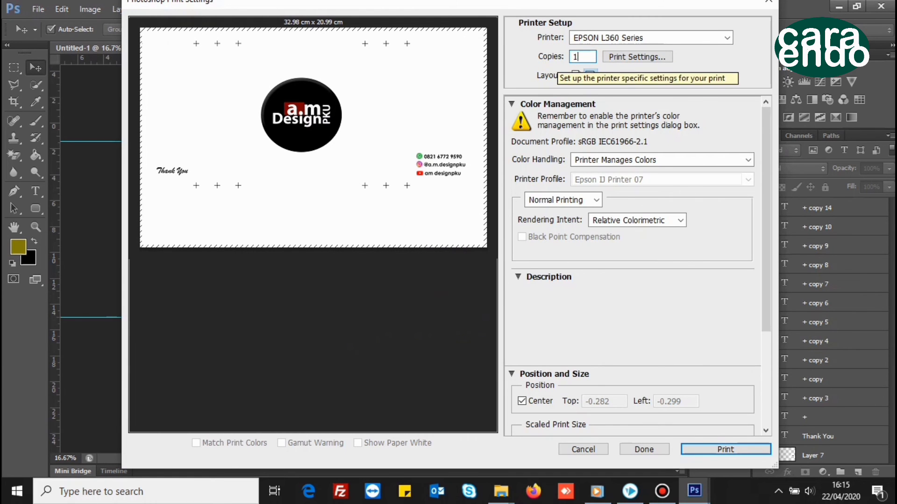